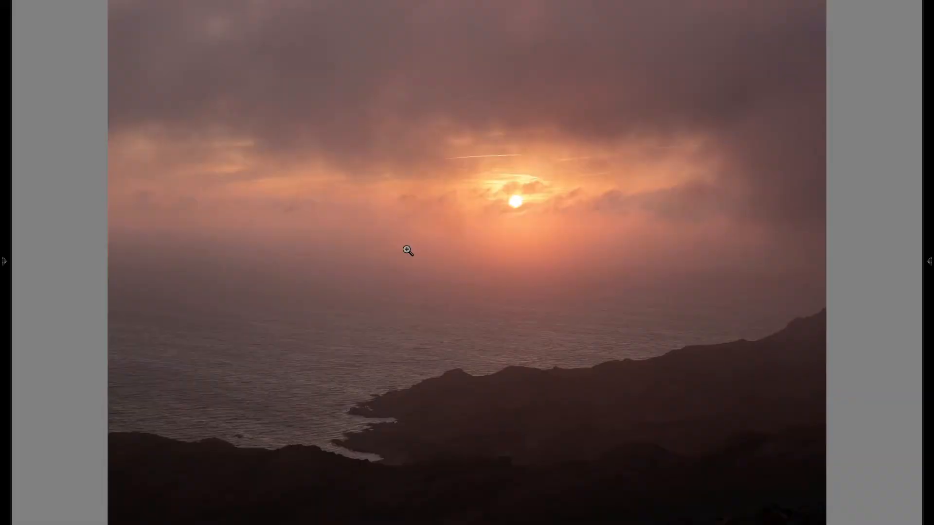
# Step: Open the sunset photo P1150598.dng from the grid for developing, with the file information overlay shown and the basic adjustments collapsed
pyautogui.press('i')
pyautogui.press('i')
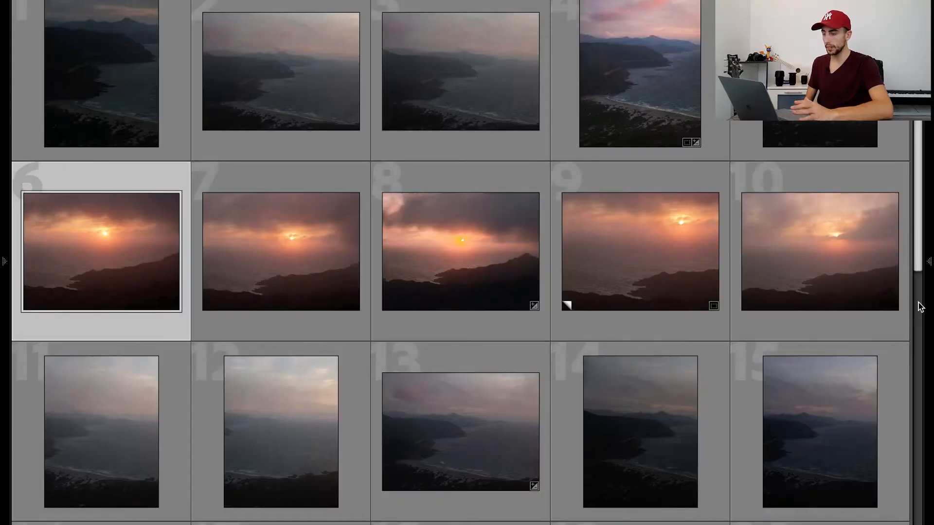
pyautogui.doubleClick(118, 239)
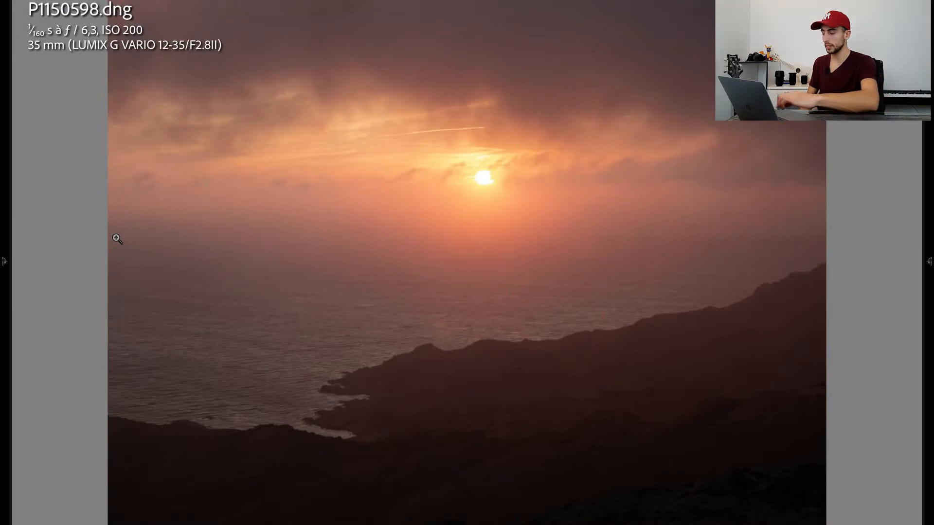
pyautogui.press('d')
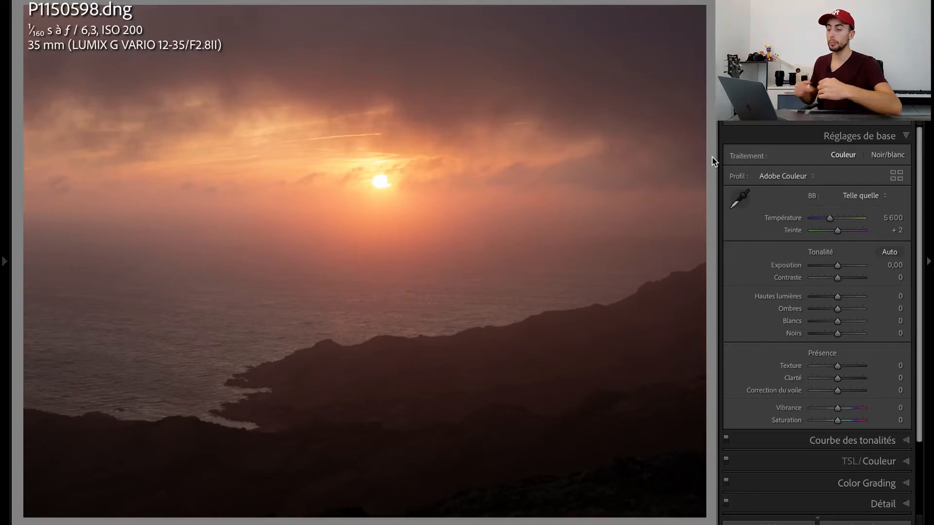
pyautogui.click(890, 139)
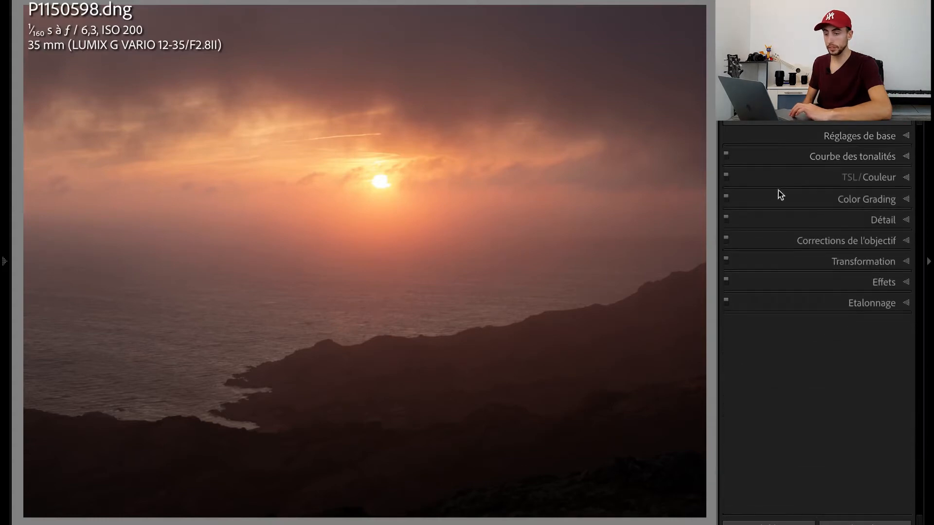
# Step: Open the lens corrections and inspect the coastline's edges up close for chromatic aberration
pyautogui.click(876, 242)
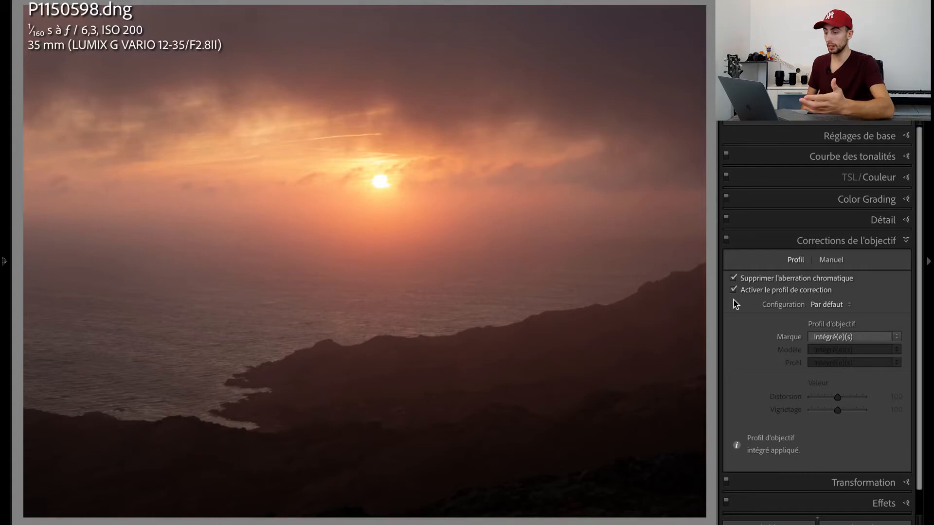
pyautogui.click(285, 348)
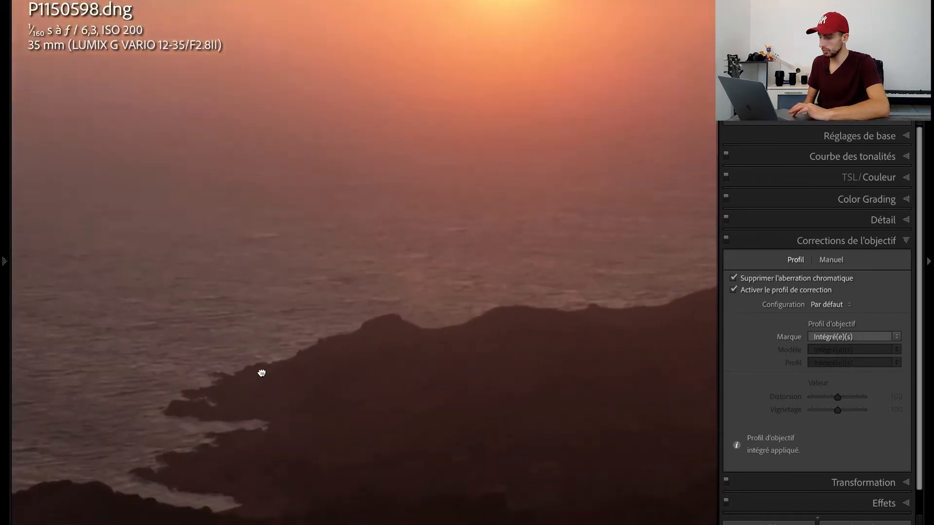
pyautogui.moveTo(261, 376); pyautogui.dragTo(195, 338)
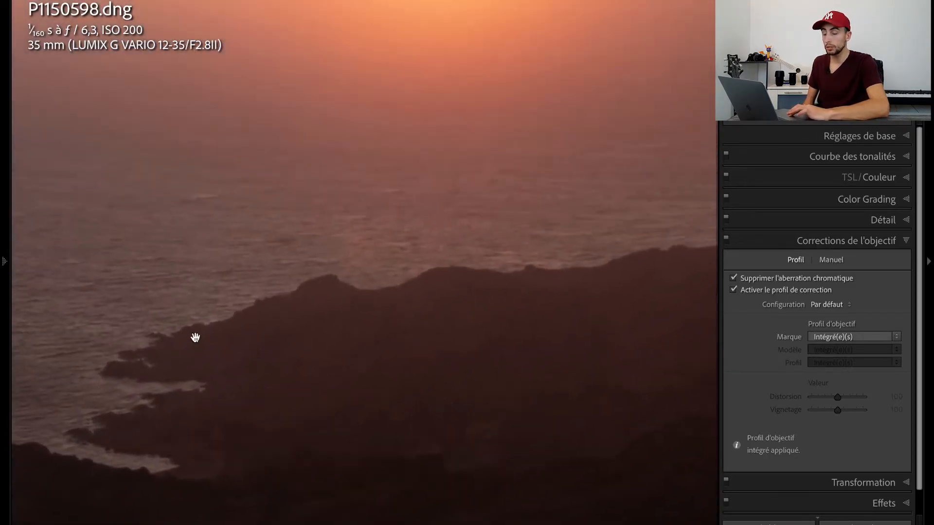
pyautogui.click(452, 250)
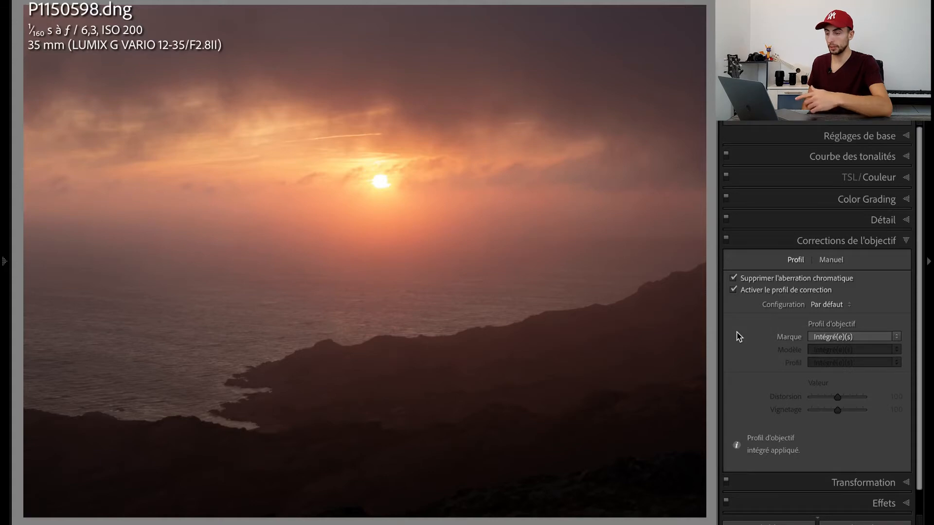
# Step: Compare the photo with and without the lens correction profile, leave it enabled, and view the built-in profile's information
pyautogui.click(734, 290)
pyautogui.click(734, 290)
pyautogui.click(733, 290)
pyautogui.click(733, 290)
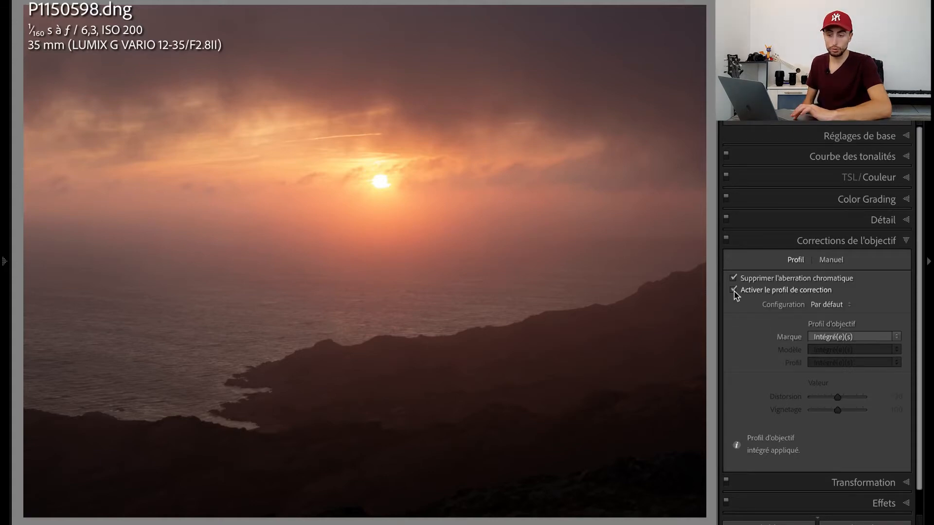
pyautogui.click(734, 290)
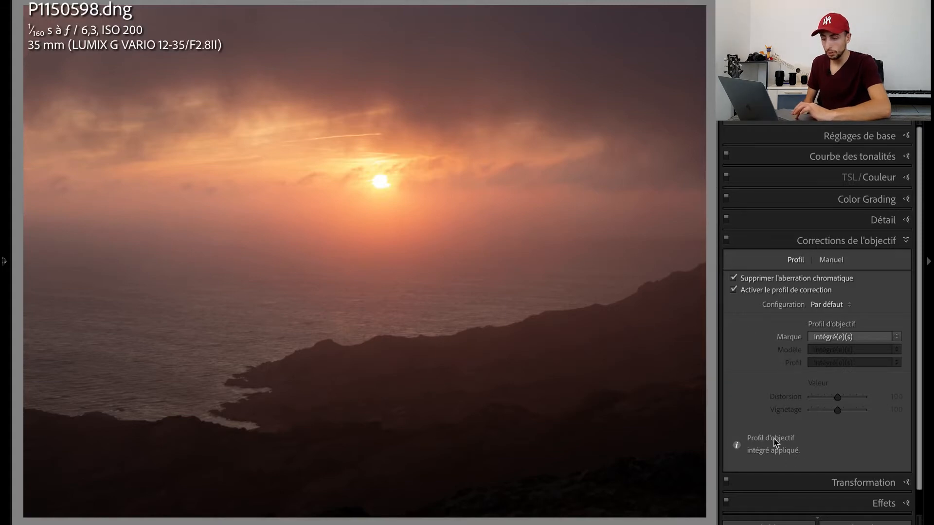
pyautogui.click(784, 454)
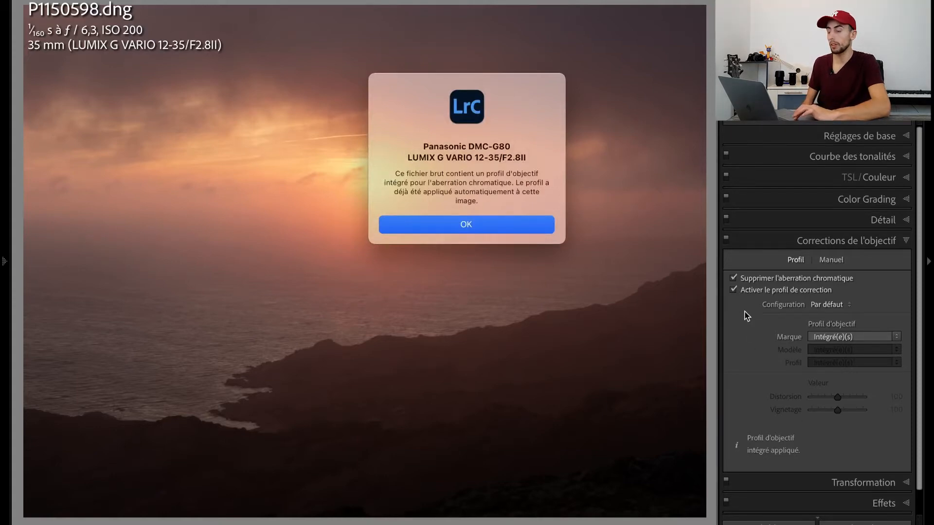
pyautogui.press('Return')
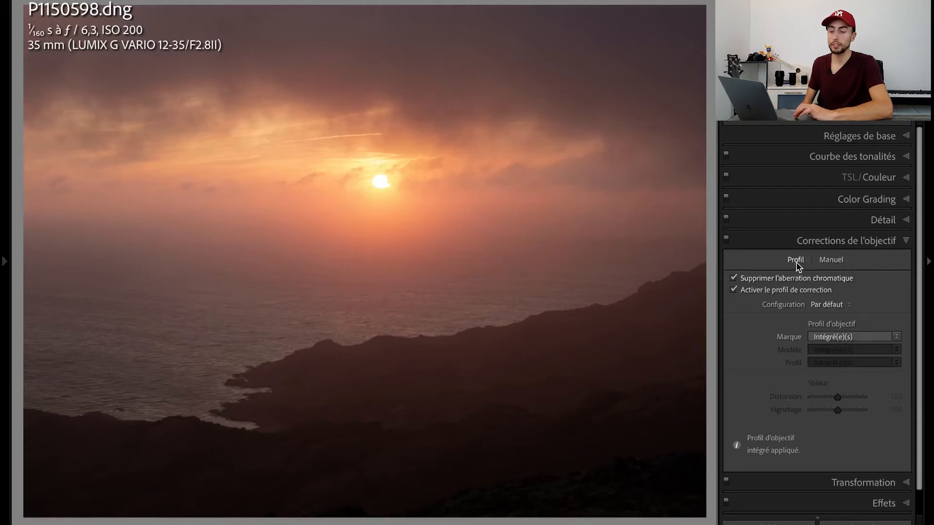
# Step: Sharpen the photo with Gain 60 and Masquage 24, keeping luminance noise reduction at 0
pyautogui.click(905, 222)
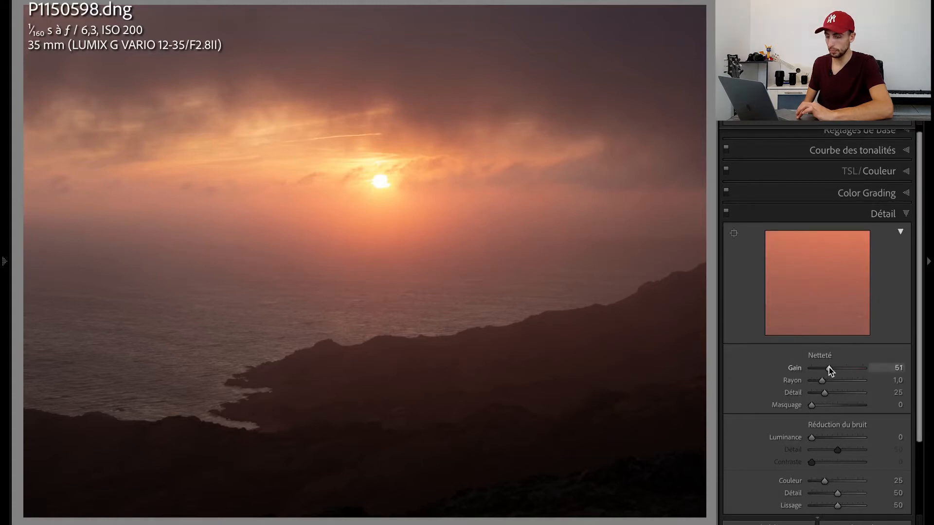
pyautogui.moveTo(829, 367); pyautogui.dragTo(831, 368)
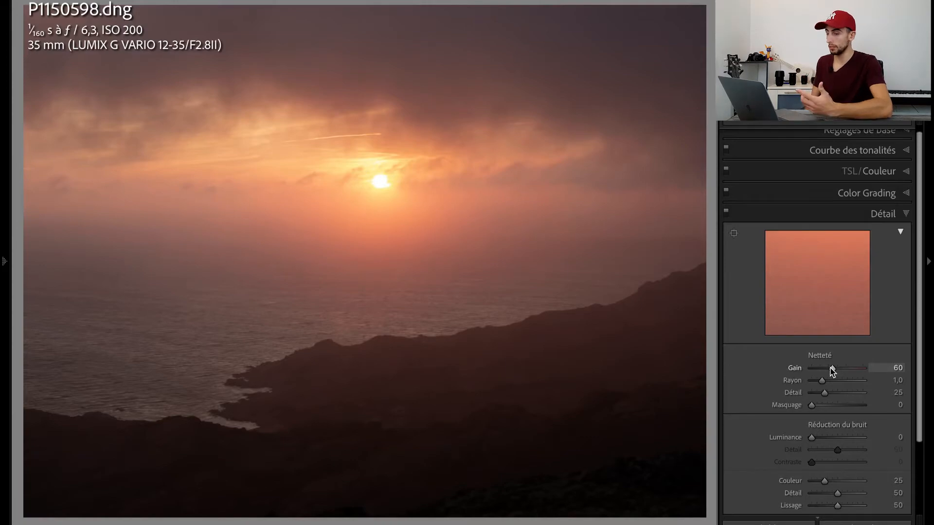
pyautogui.press('alt')
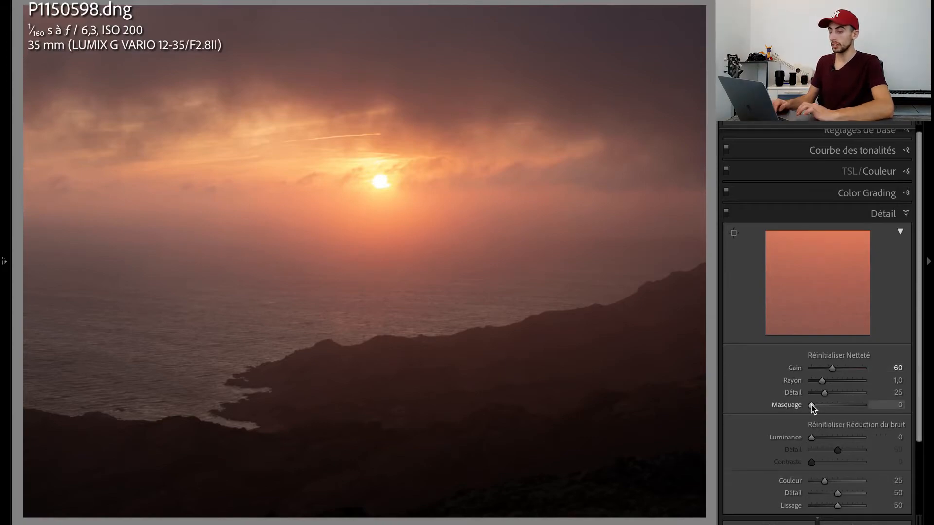
pyautogui.moveTo(812, 405); pyautogui.dragTo(824, 403)
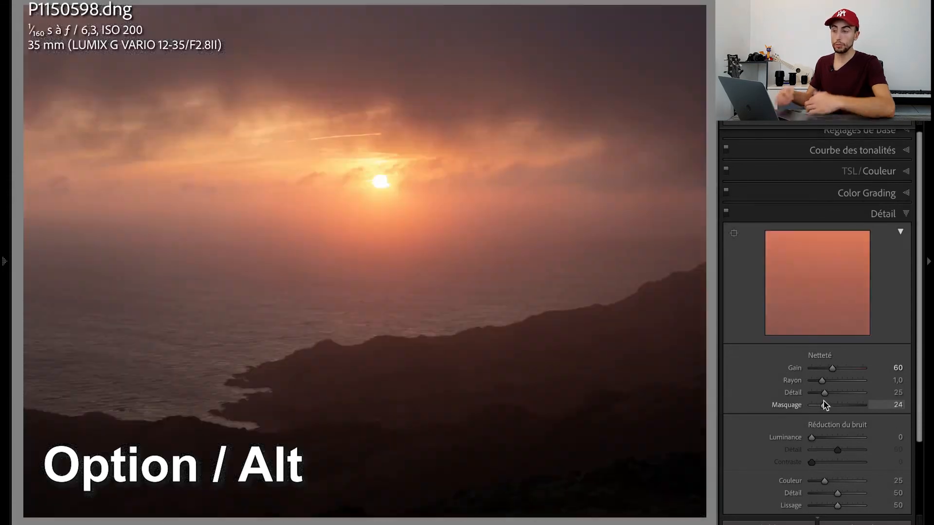
pyautogui.scroll(-1, 824, 404)
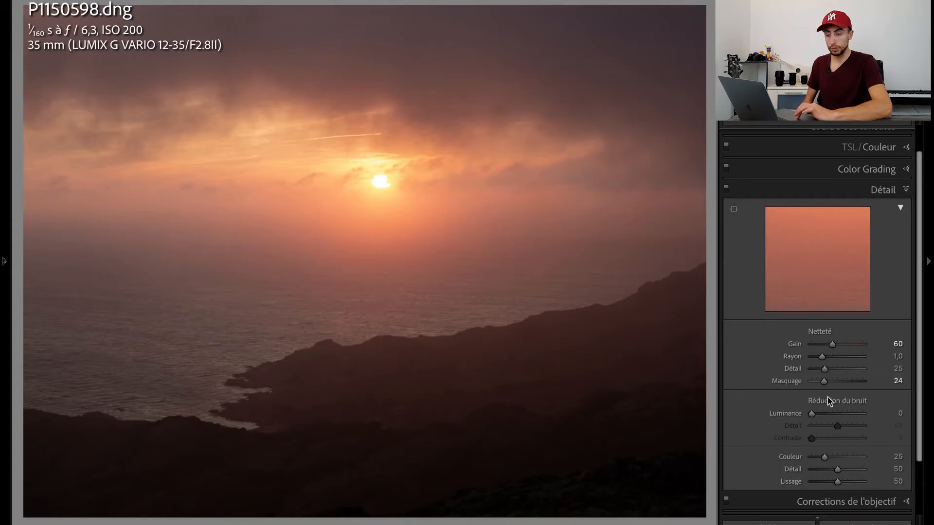
pyautogui.moveTo(812, 414)
pyautogui.mouseDown()
pyautogui.moveTo(819, 414)
pyautogui.moveTo(809, 415)
pyautogui.mouseUp()
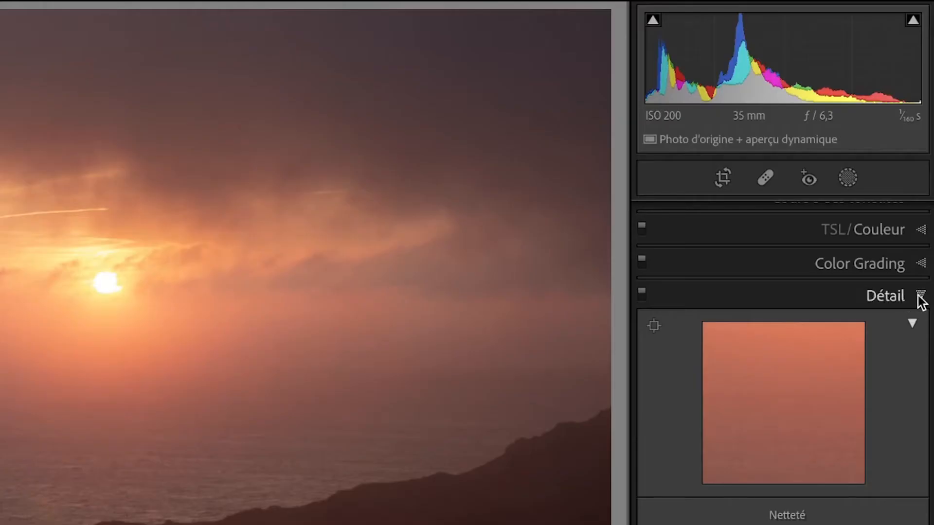
pyautogui.click(919, 297)
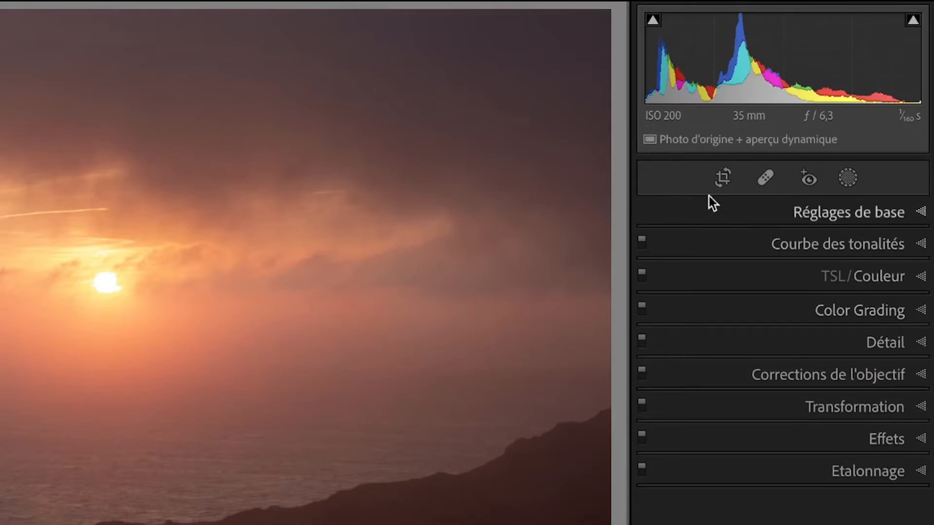
# Step: Set the photo's crop to the 4 x 5 / 8 x 10 aspect ratio in portrait orientation
pyautogui.click(723, 180)
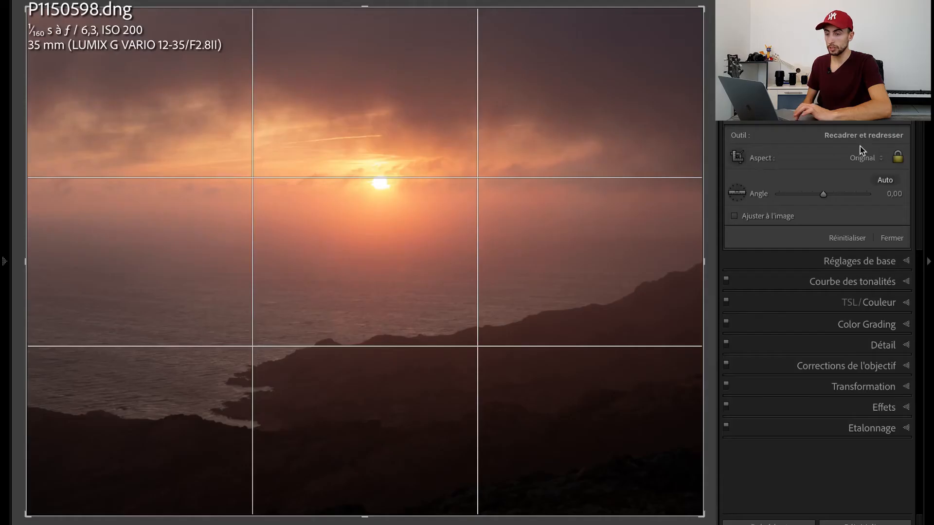
pyautogui.click(870, 159)
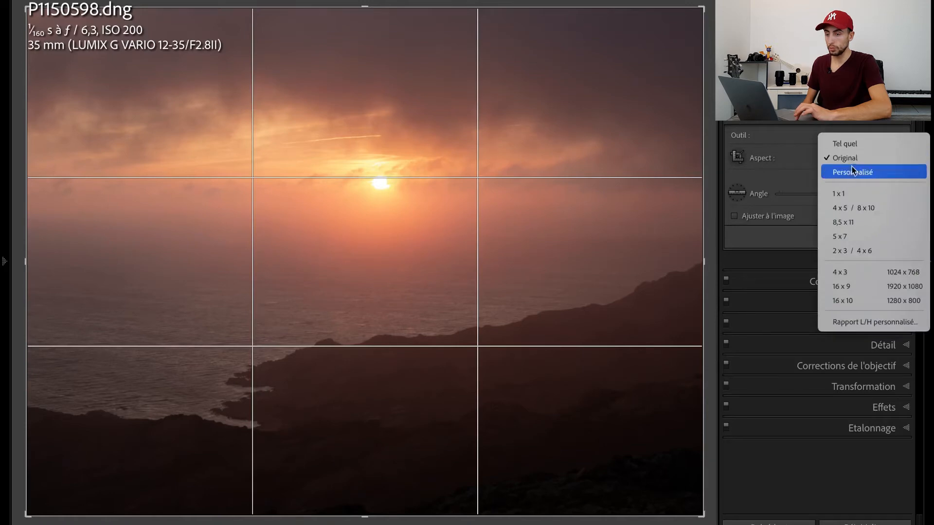
pyautogui.click(846, 210)
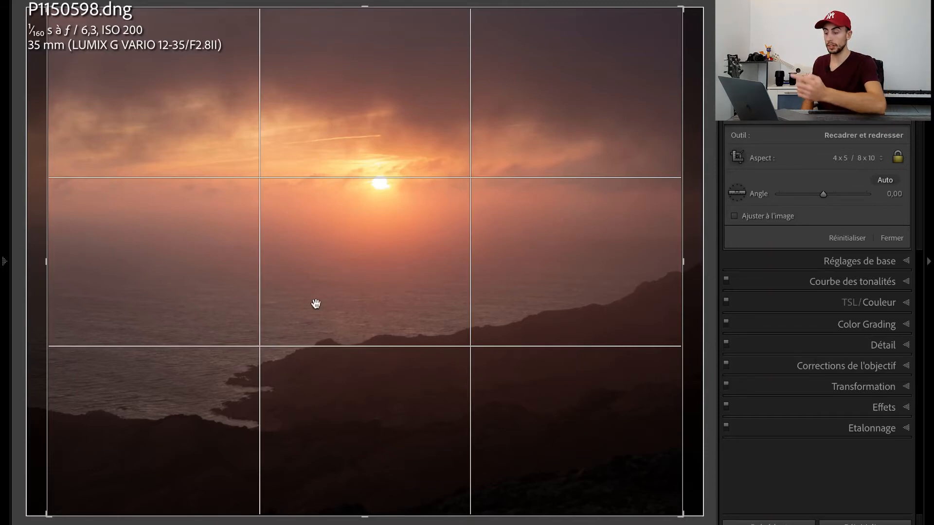
pyautogui.press('x')
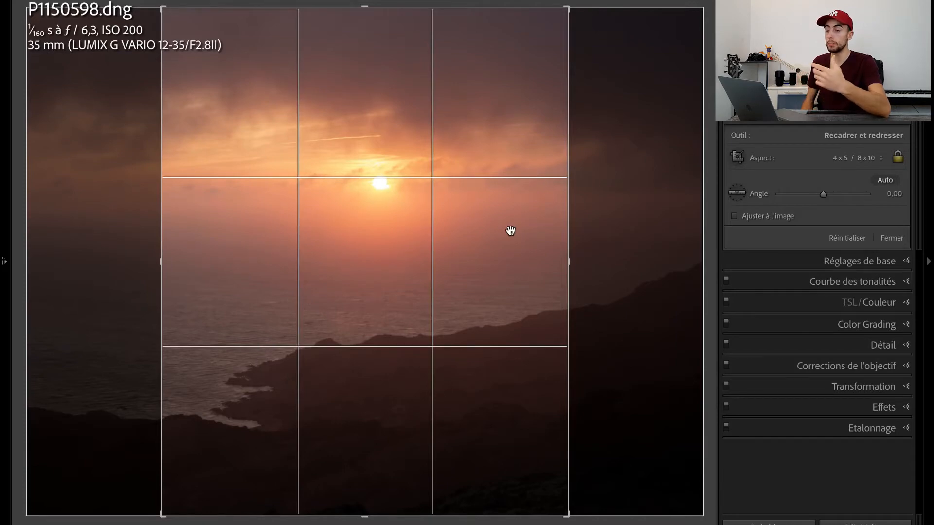
# Step: Tighten the crop with the sun near the upper-right thirds intersection, rotate it to an angle of −1,06, apply it and review the framing
pyautogui.moveTo(568, 515); pyautogui.dragTo(532, 487)
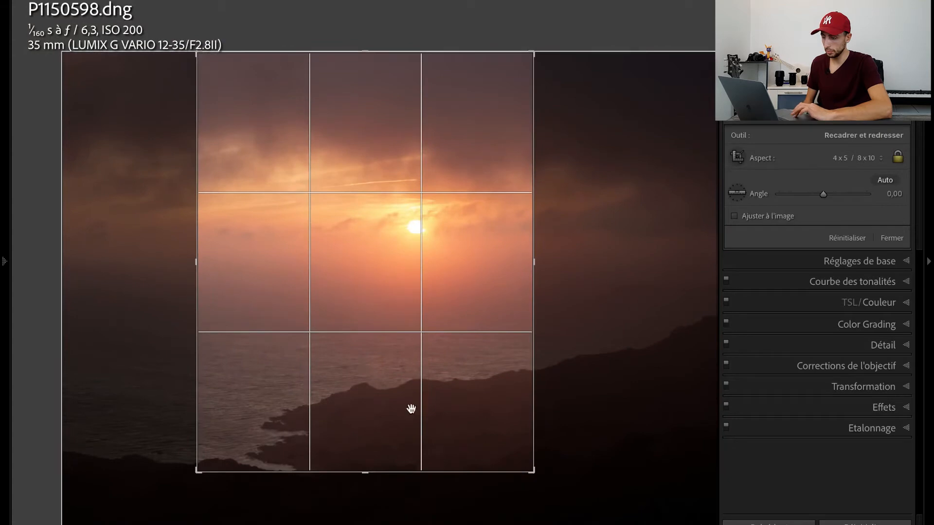
pyautogui.moveTo(412, 410); pyautogui.dragTo(411, 340)
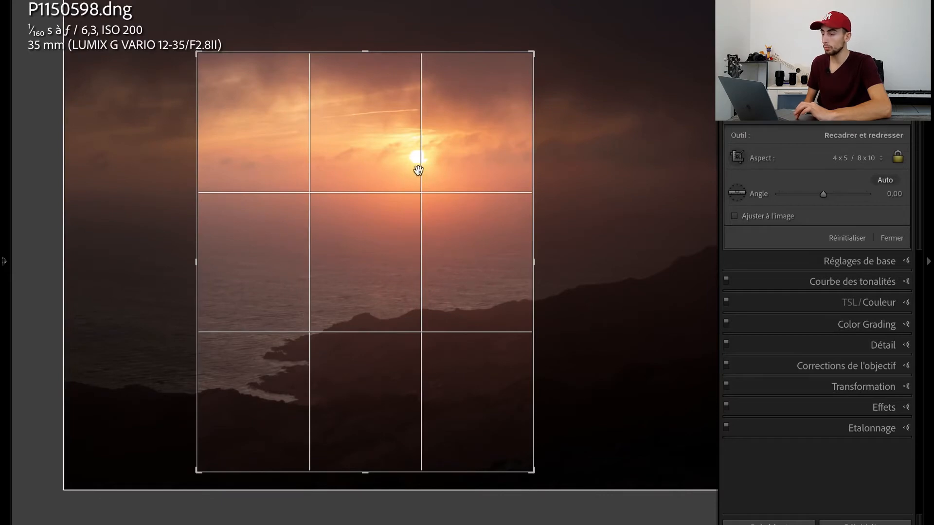
pyautogui.moveTo(333, 259); pyautogui.dragTo(345, 276)
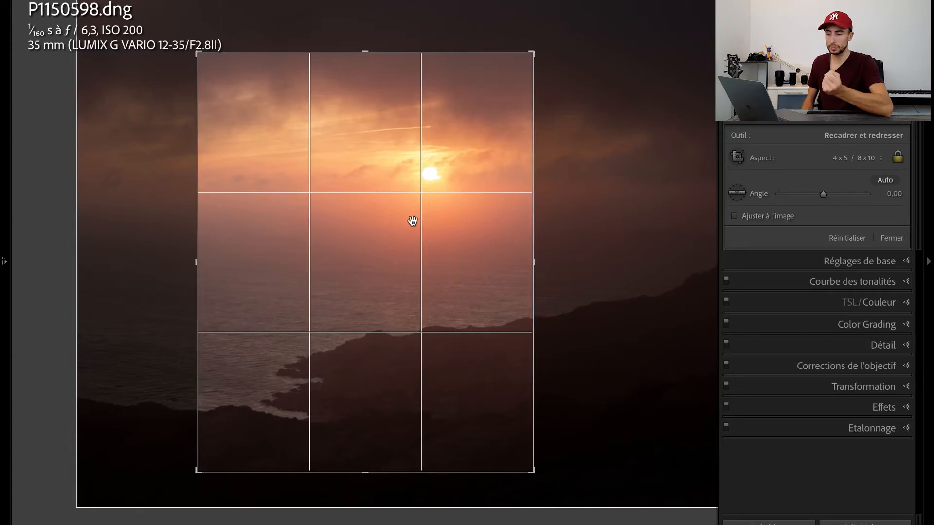
pyautogui.moveTo(571, 473); pyautogui.dragTo(542, 484)
pyautogui.moveTo(466, 428); pyautogui.dragTo(469, 430)
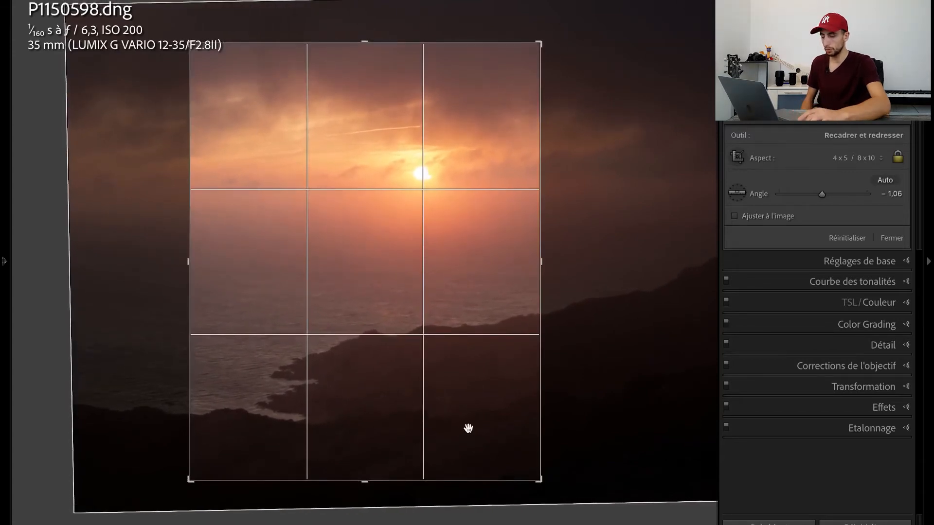
pyautogui.press('Return')
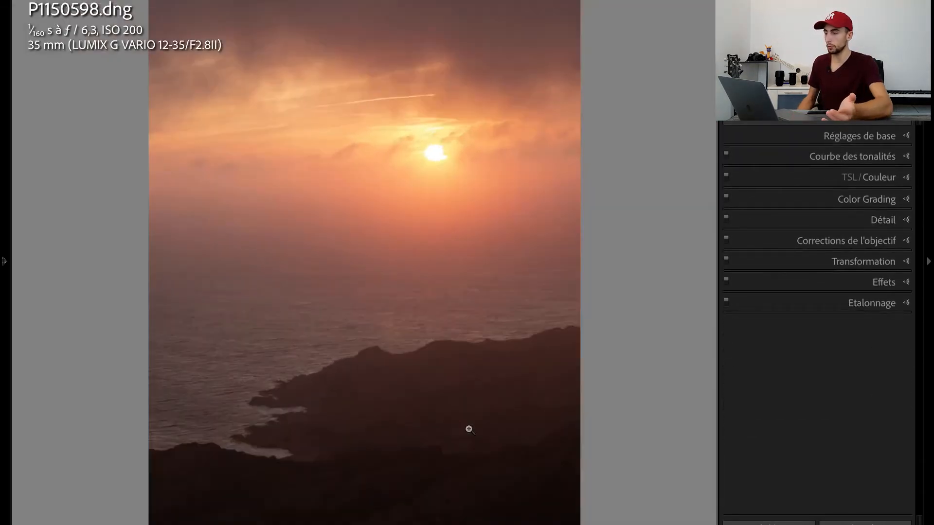
pyautogui.press('Tab')
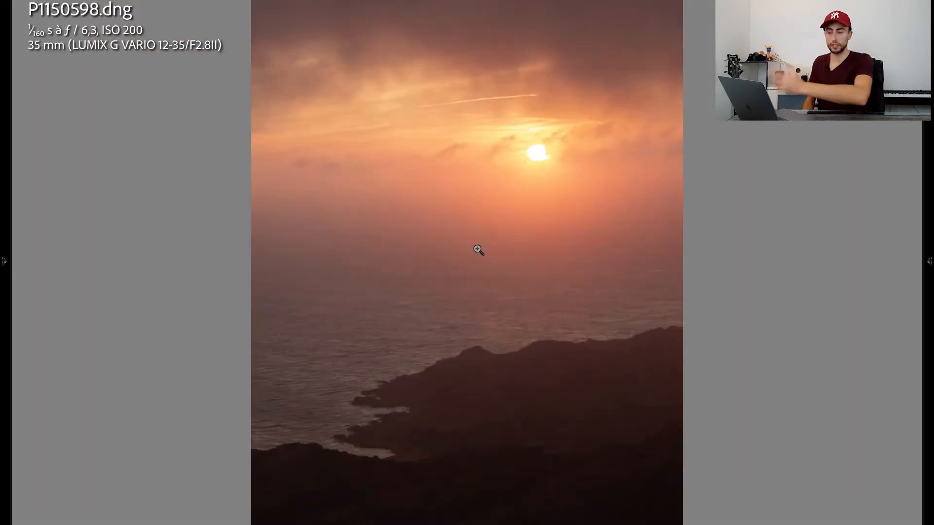
pyautogui.press('Tab')
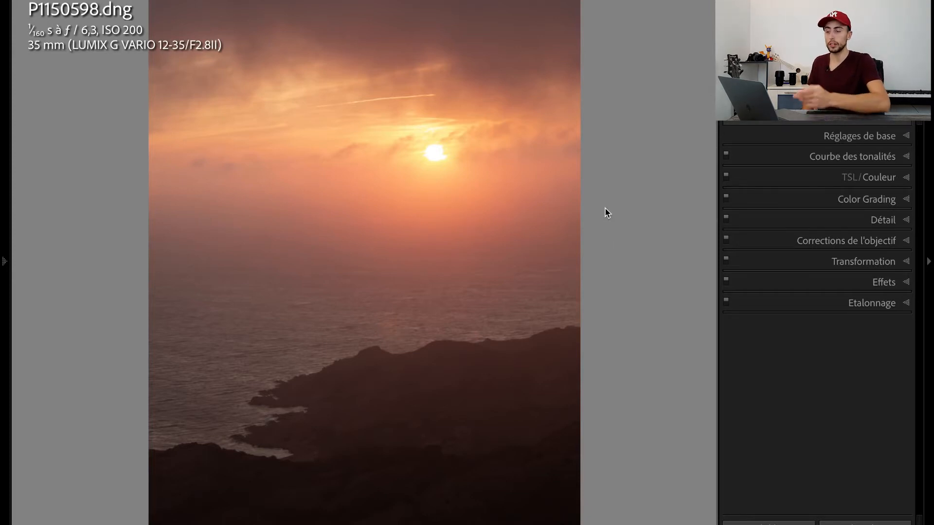
# Step: Create a virtual copy of the cropped sunset photo
pyautogui.rightClick(348, 258)
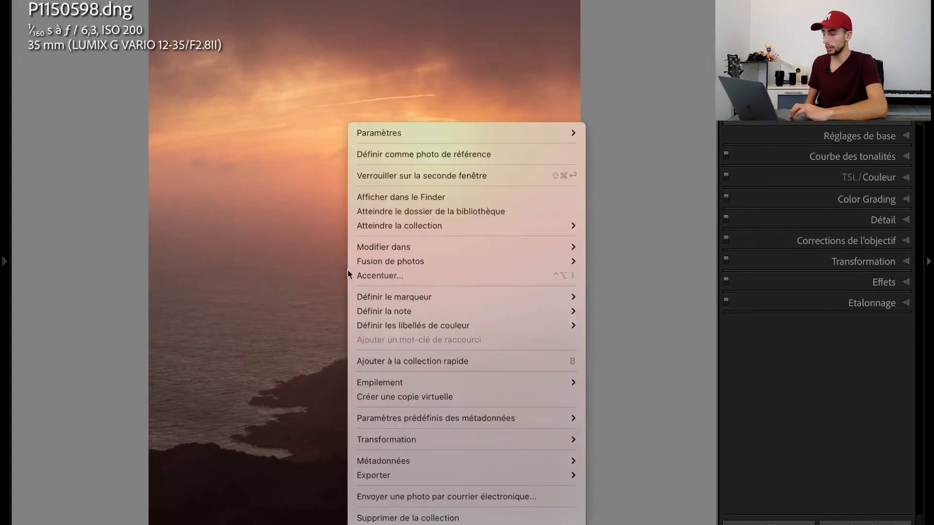
pyautogui.click(400, 398)
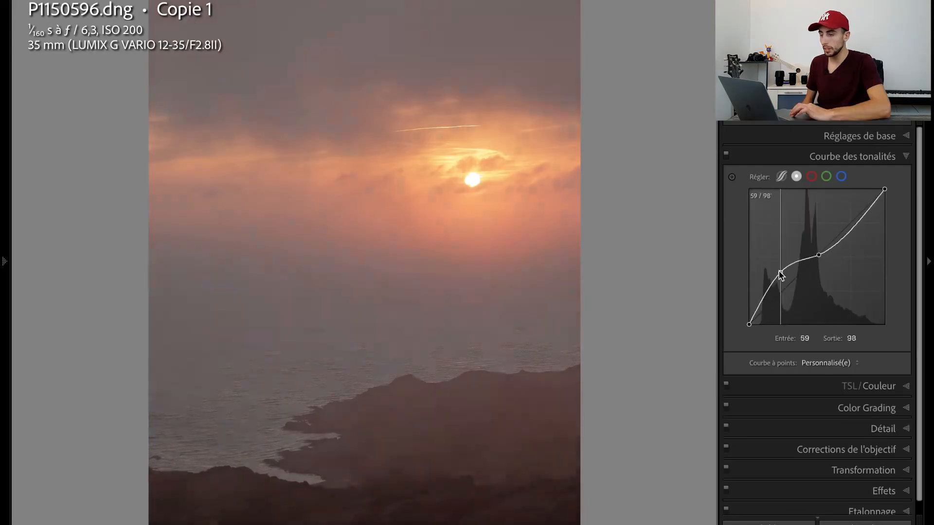
# Step: Try reshaping the tone curve's shadow point and shifting Hautes lumières on the virtual copy of P1150596.dng
pyautogui.moveTo(778, 273); pyautogui.dragTo(830, 220)
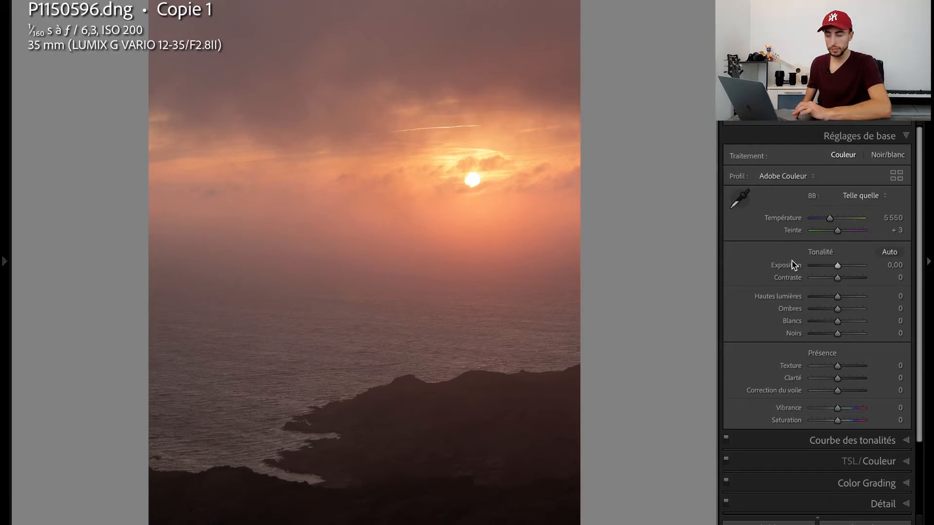
pyautogui.moveTo(838, 298)
pyautogui.mouseDown()
pyautogui.moveTo(823, 298)
pyautogui.moveTo(846, 294)
pyautogui.mouseUp()
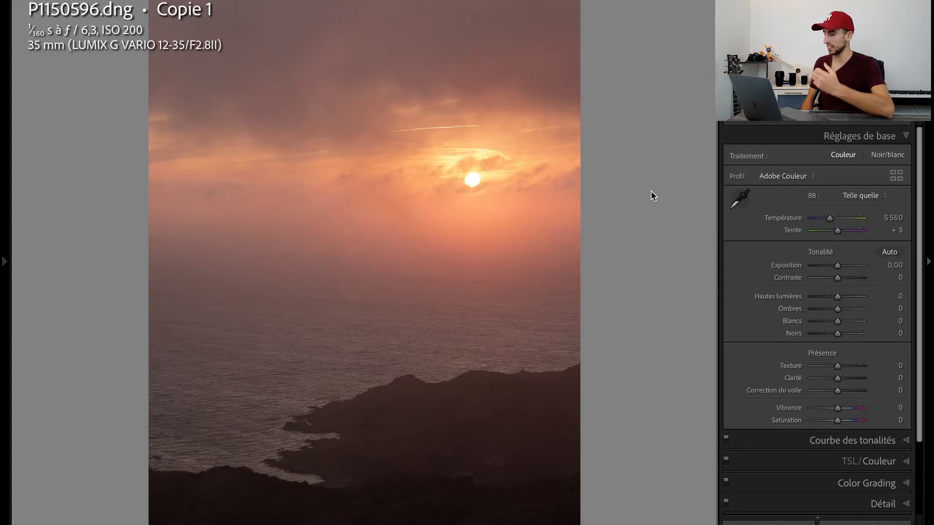
# Step: Set Température to 5 753, Contraste to +39, Hautes lumières to −48, Ombres to +28, Blancs to −20 and Noirs to +19
pyautogui.click(830, 218)
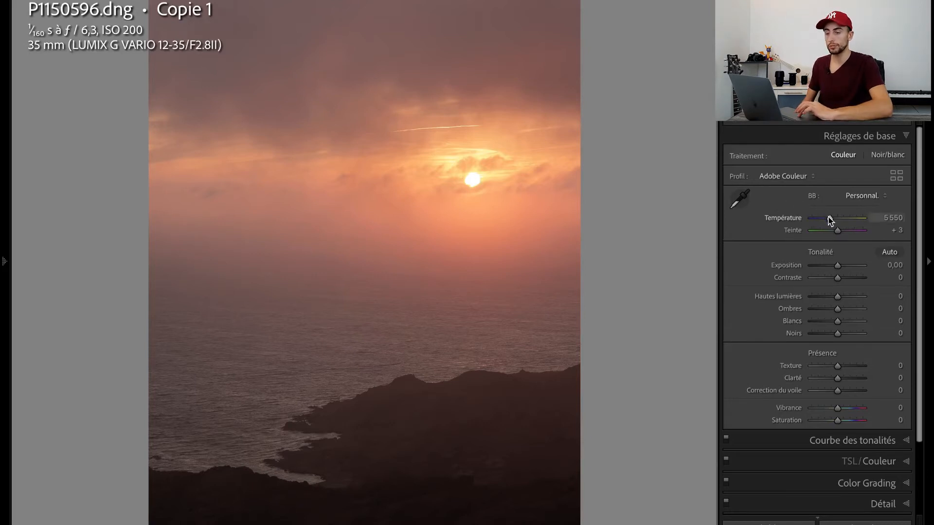
pyautogui.moveTo(829, 220); pyautogui.dragTo(831, 221)
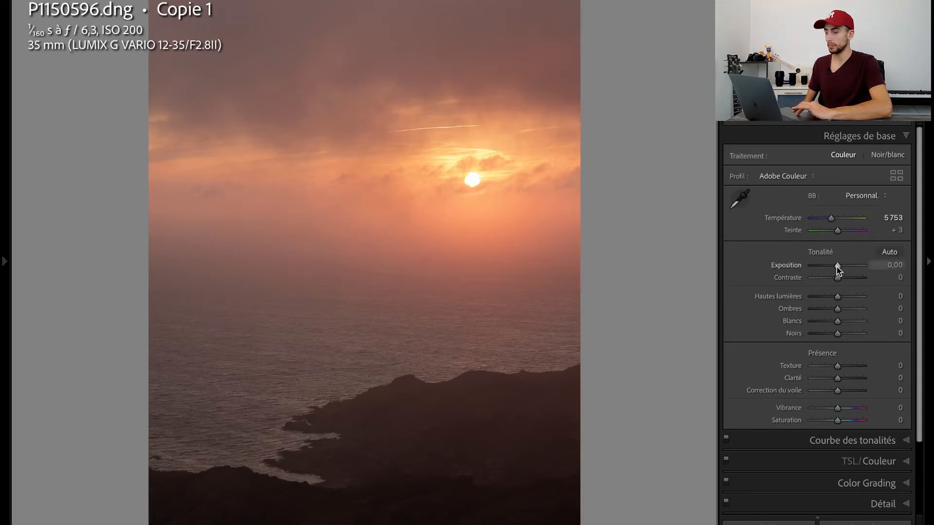
pyautogui.moveTo(838, 277); pyautogui.dragTo(845, 278)
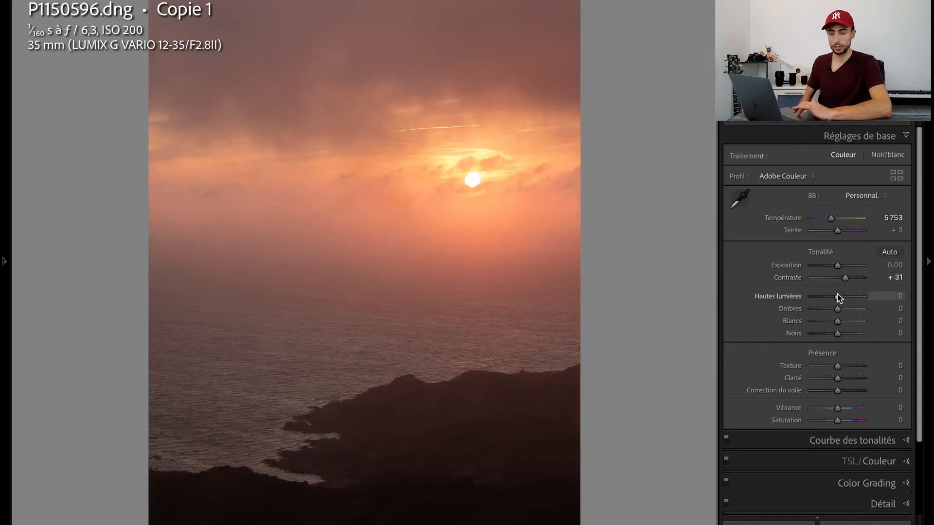
pyautogui.moveTo(837, 297); pyautogui.dragTo(843, 336)
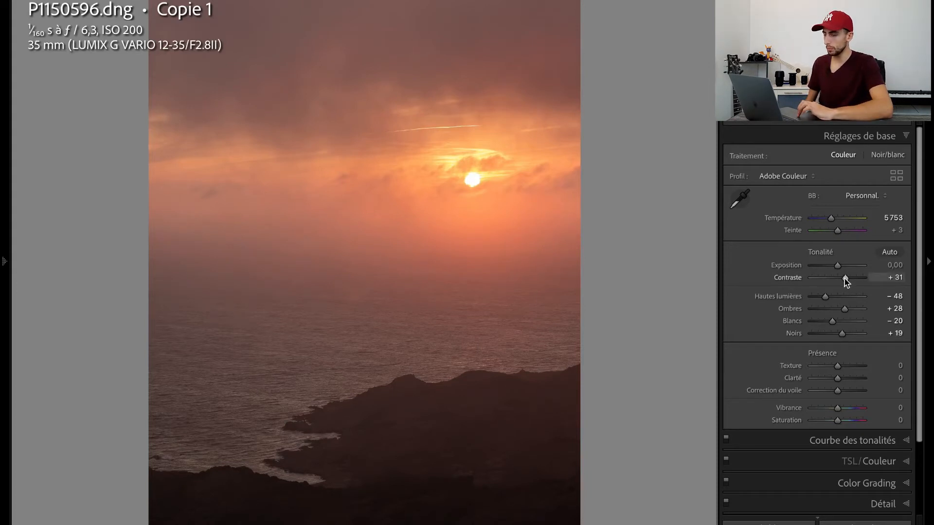
pyautogui.moveTo(845, 278); pyautogui.dragTo(847, 278)
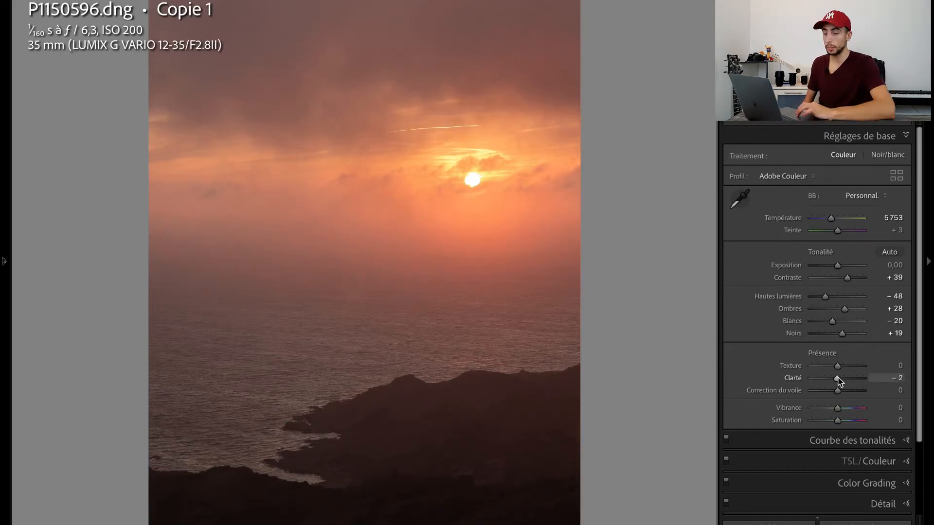
# Step: Adjust the photo's presence settings with Clarté at −12, Vibrance at +24 and Saturation at −5
pyautogui.moveTo(837, 378); pyautogui.dragTo(834, 378)
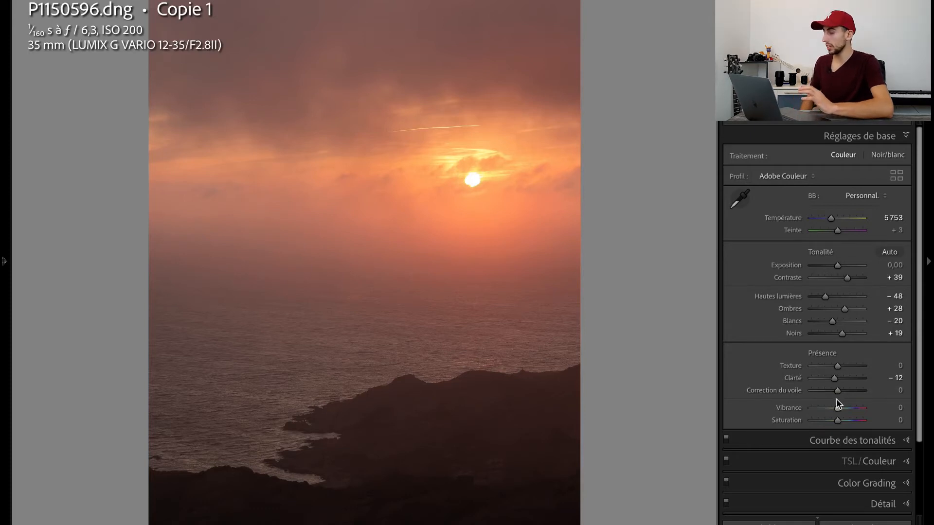
pyautogui.moveTo(837, 408); pyautogui.dragTo(837, 424)
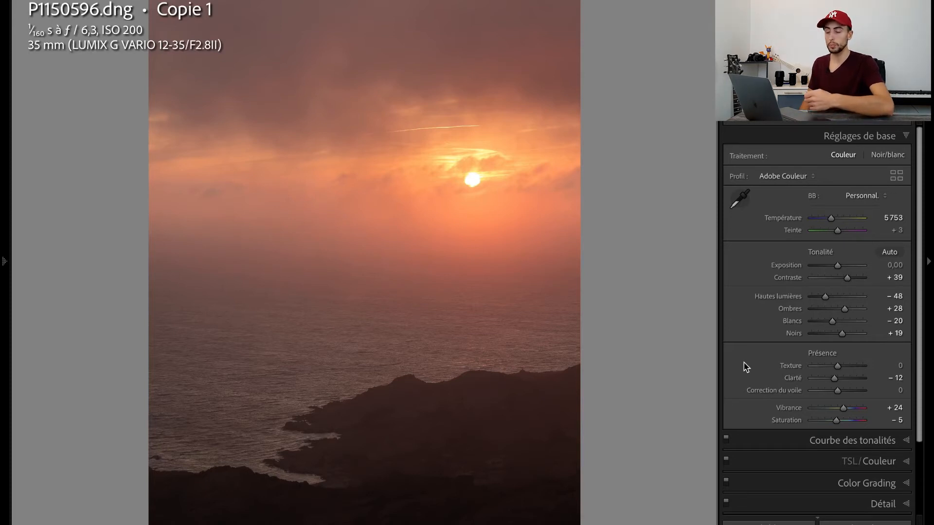
# Step: Try the saved "courbe S" preset on the photo's point curve and undo it
pyautogui.click(873, 440)
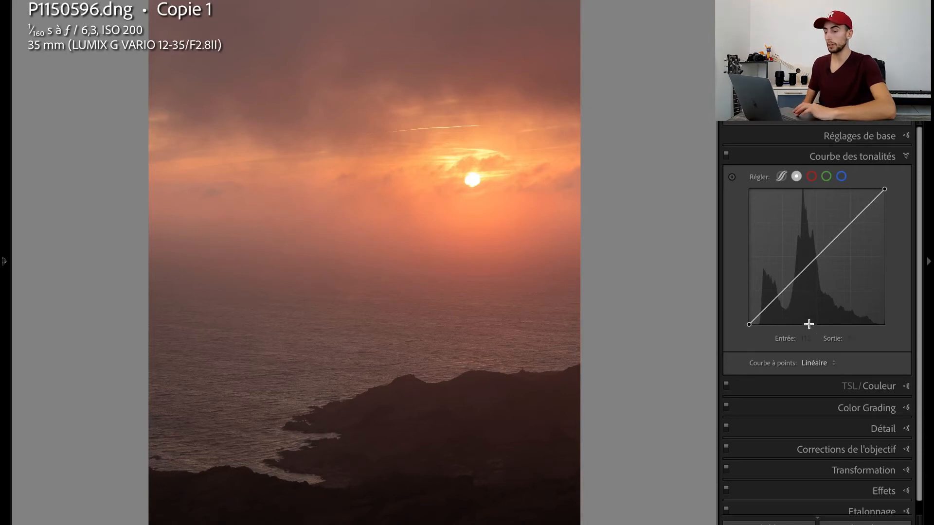
pyautogui.click(815, 363)
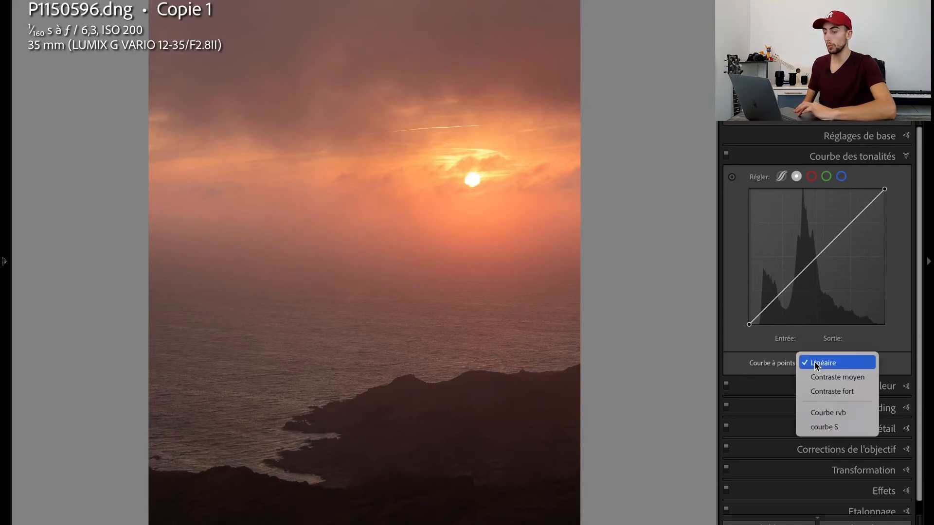
pyautogui.click(830, 426)
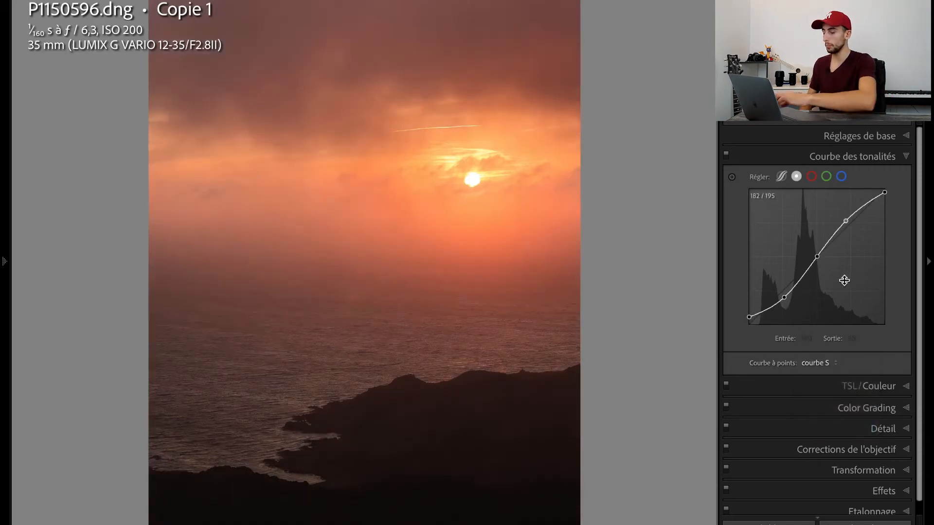
pyautogui.hotkey('ctrl', 'z')
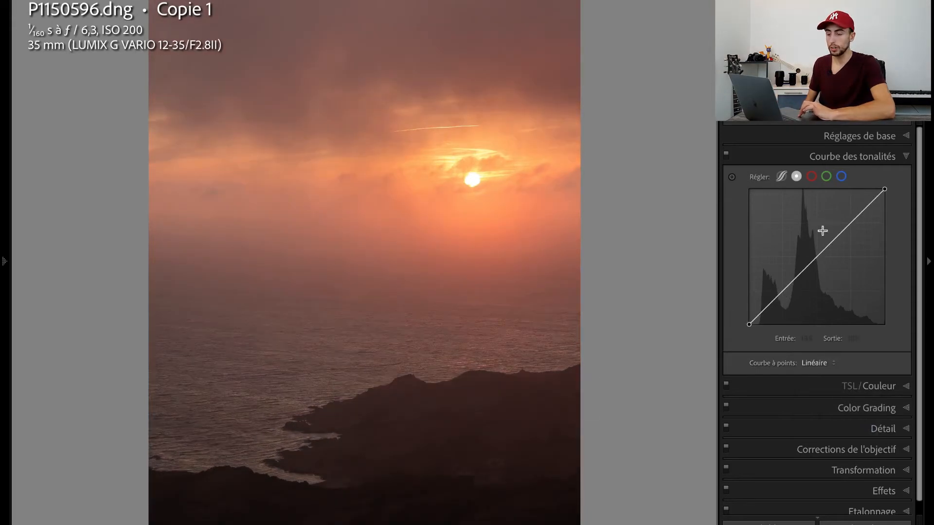
# Step: Shape an S tone curve anchored at 127/127, with highlights at 176/195, shadows near 64/50 and black point at 0/20, and compare before and after
pyautogui.click(816, 257)
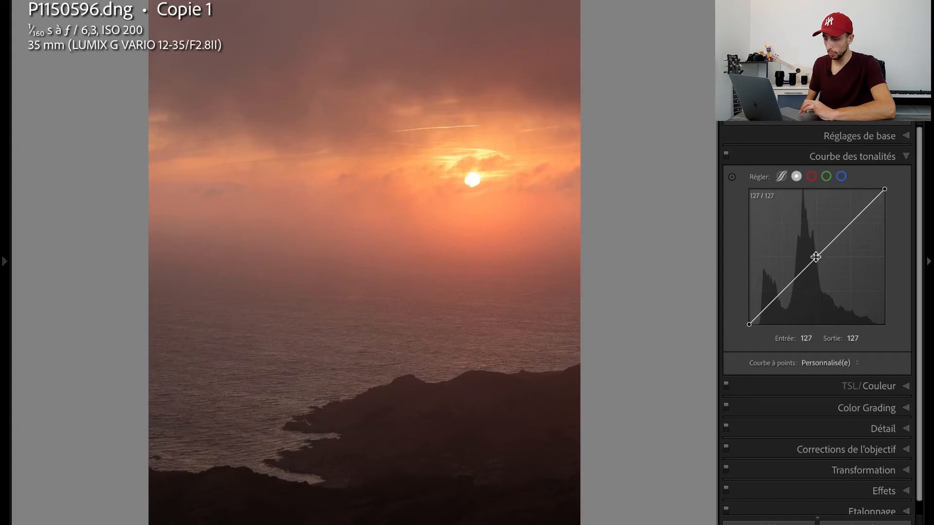
pyautogui.click(782, 291)
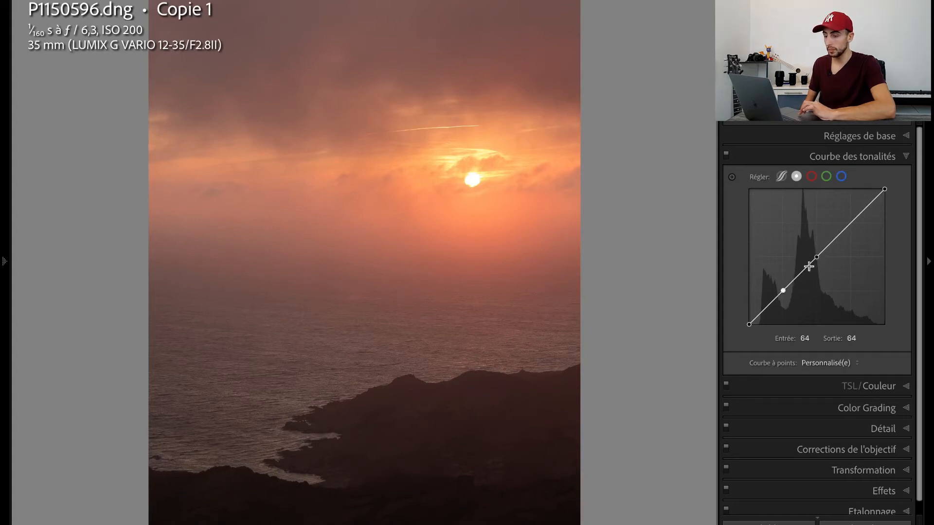
pyautogui.click(849, 223)
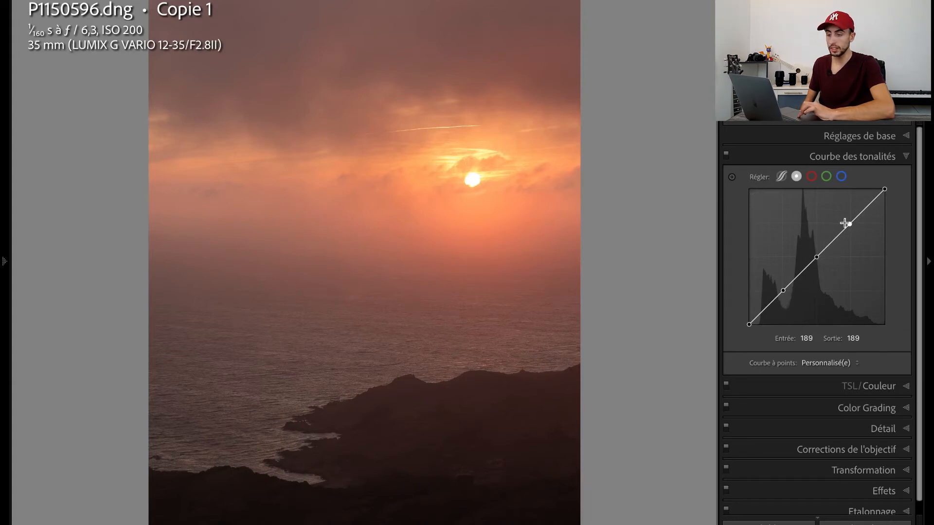
pyautogui.moveTo(847, 228); pyautogui.dragTo(842, 221)
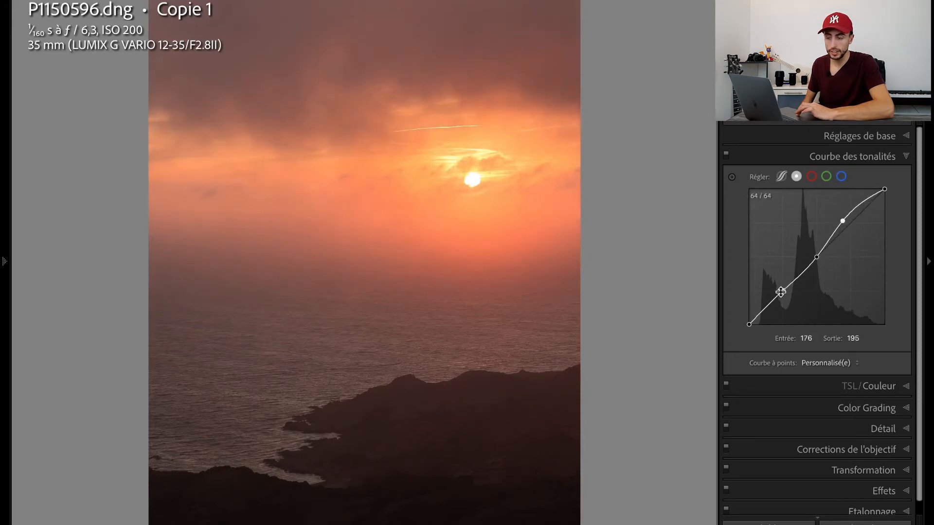
pyautogui.moveTo(783, 290); pyautogui.dragTo(783, 299)
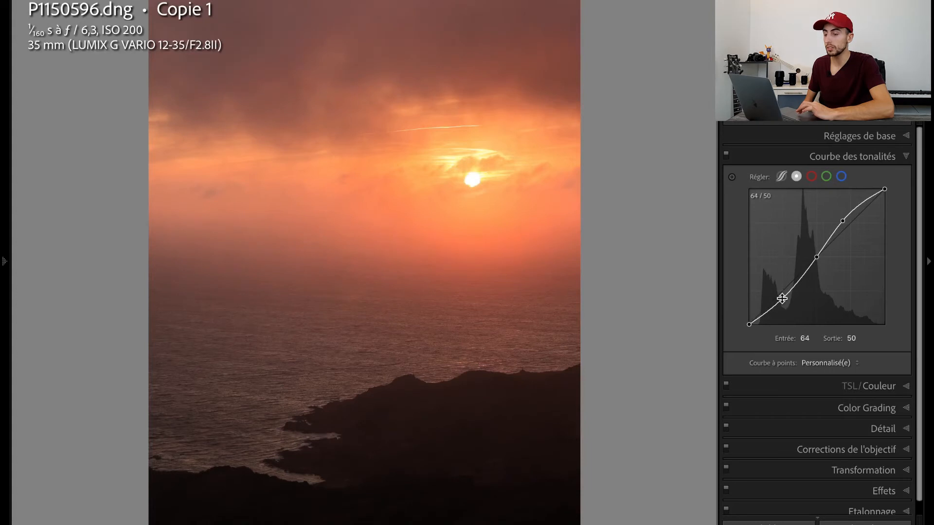
pyautogui.click(843, 222)
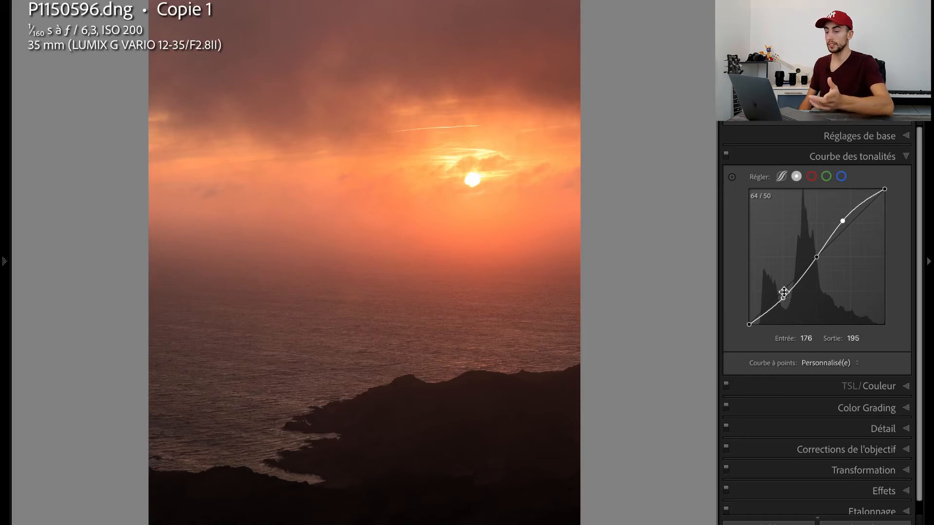
pyautogui.moveTo(784, 292); pyautogui.dragTo(737, 314)
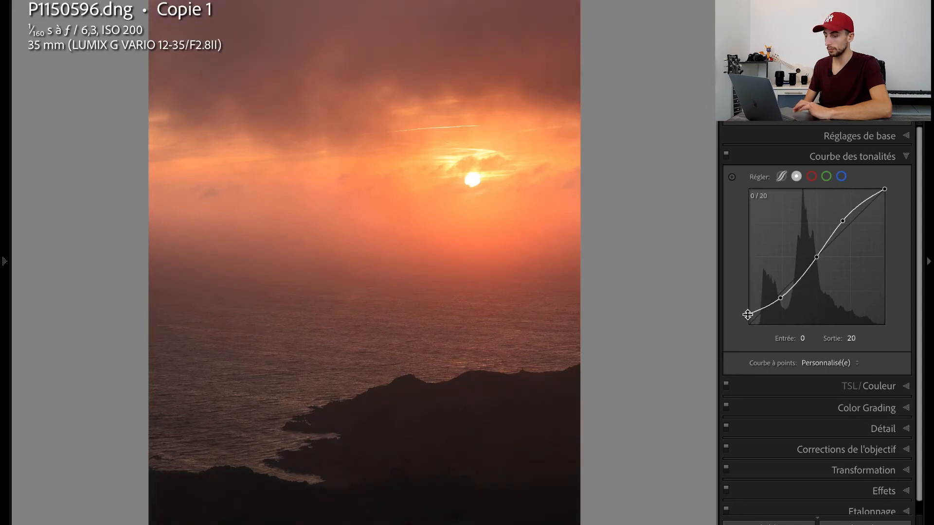
pyautogui.click(727, 156)
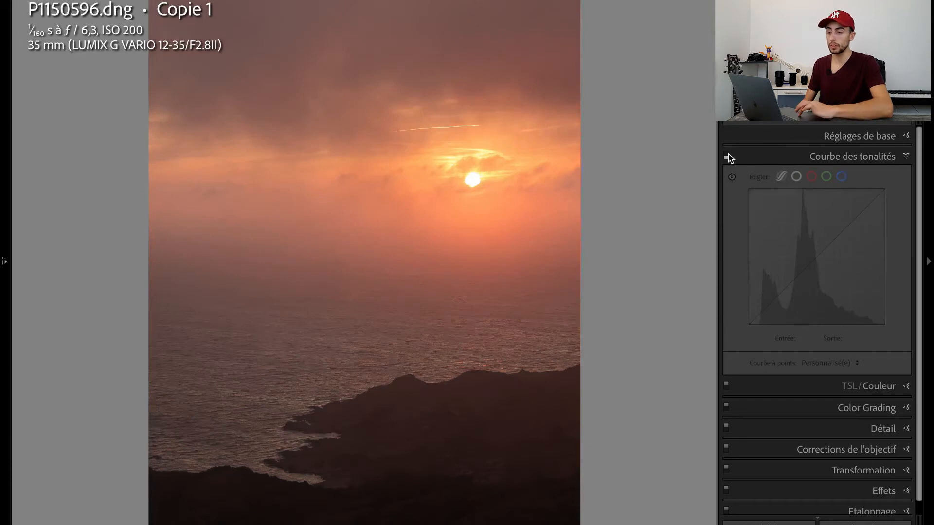
pyautogui.click(728, 156)
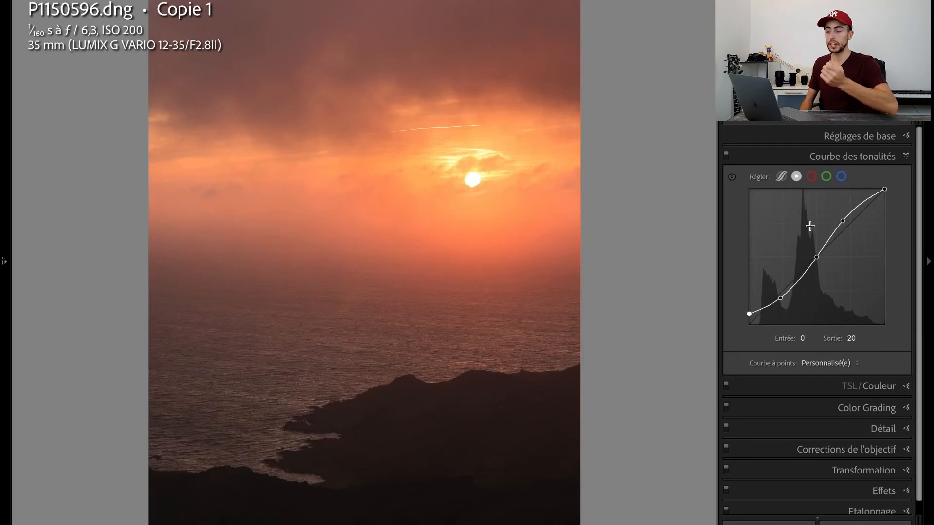
# Step: Reduce Contraste to +27 and check the red, green and blue channel tone curves
pyautogui.click(876, 137)
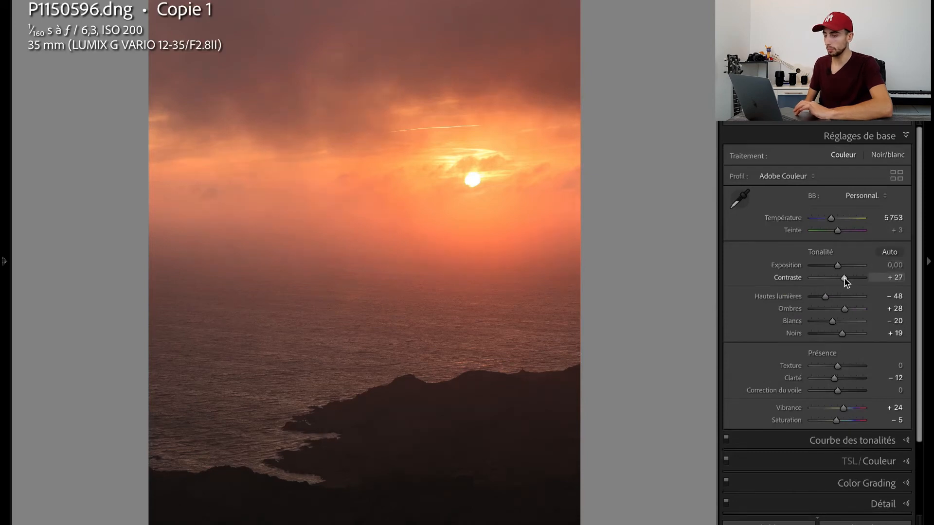
pyautogui.click(852, 441)
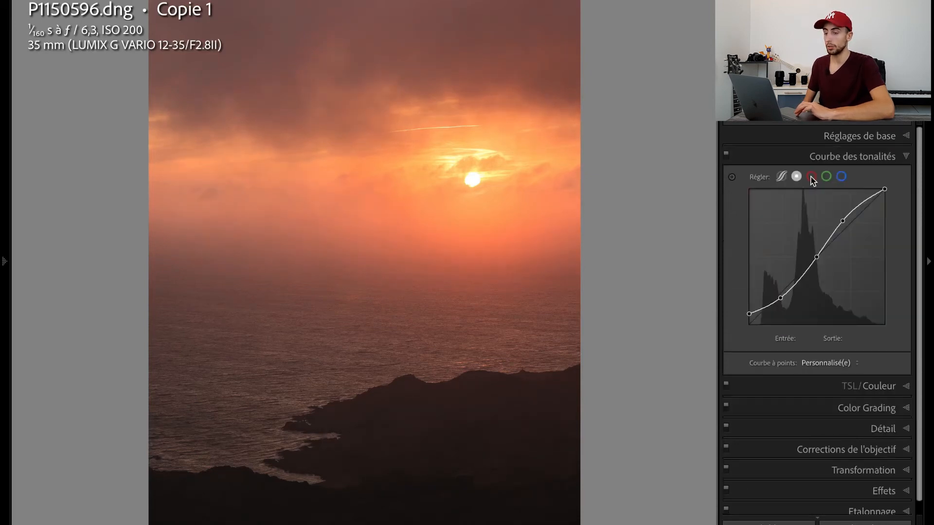
pyautogui.click(811, 176)
pyautogui.click(826, 177)
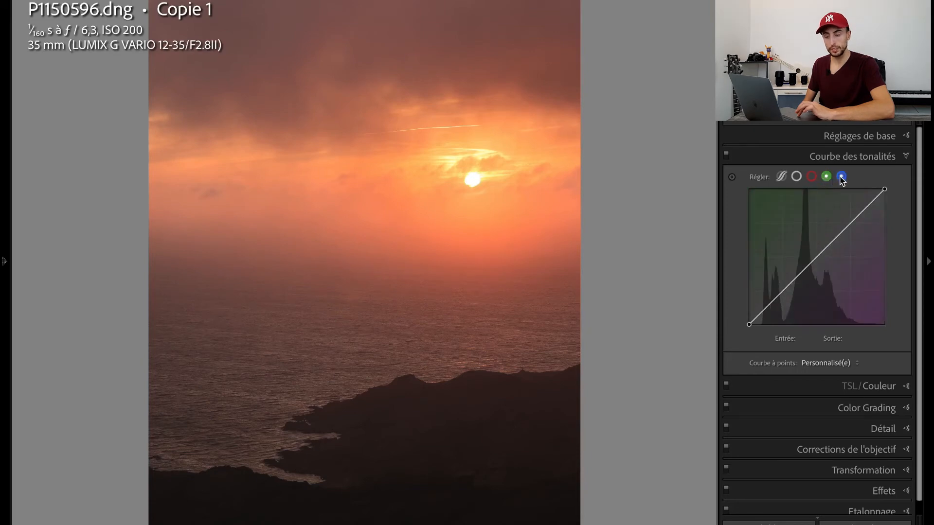
pyautogui.click(841, 178)
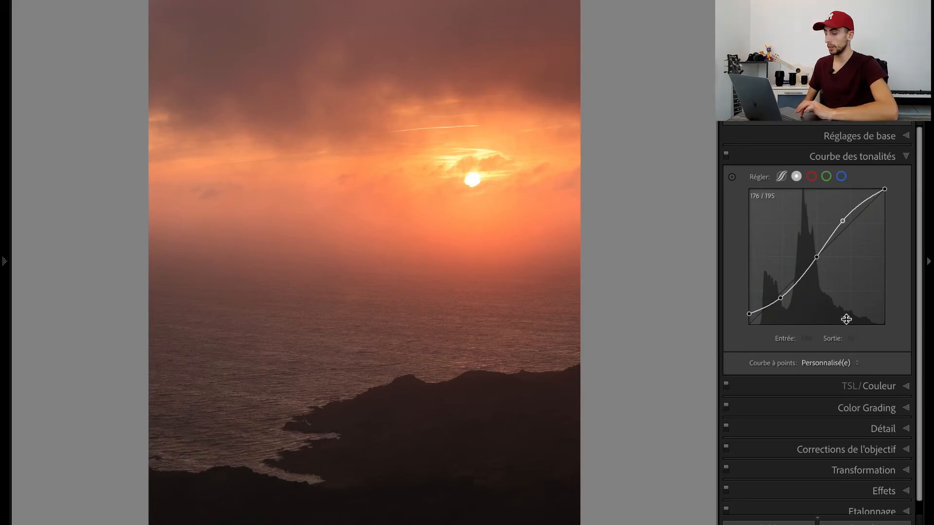
# Step: Shift the color hues to Rouge +16 and Orange −9, and test the Jaune and Vert hues, leaving both at 0
pyautogui.click(874, 389)
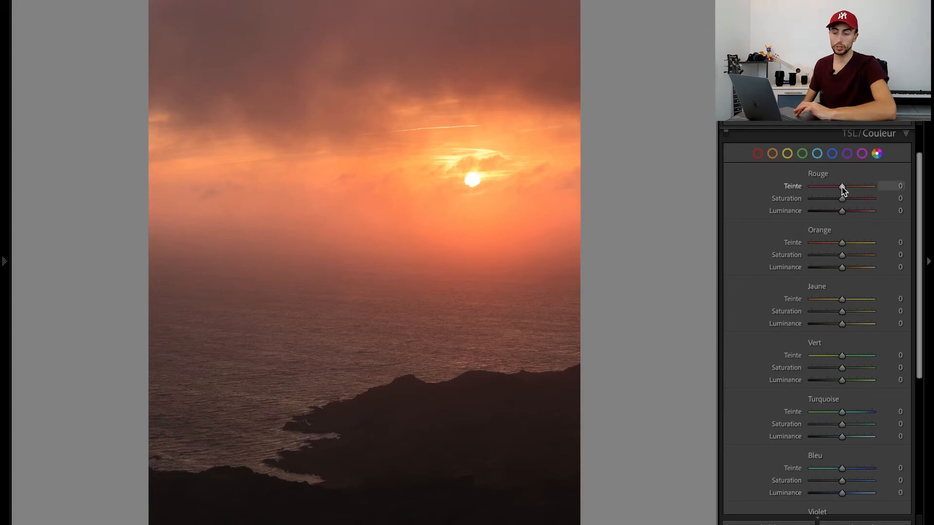
pyautogui.moveTo(844, 191); pyautogui.dragTo(846, 190)
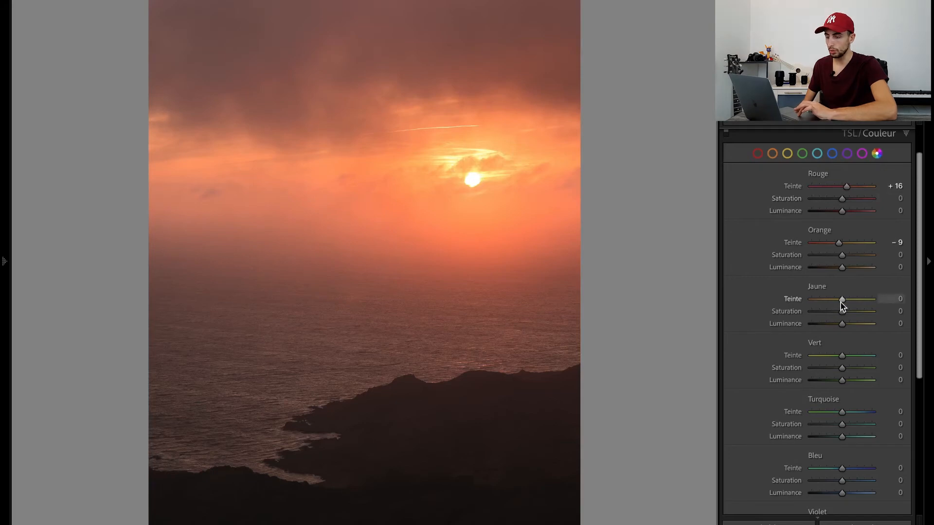
pyautogui.moveTo(840, 302); pyautogui.dragTo(835, 306)
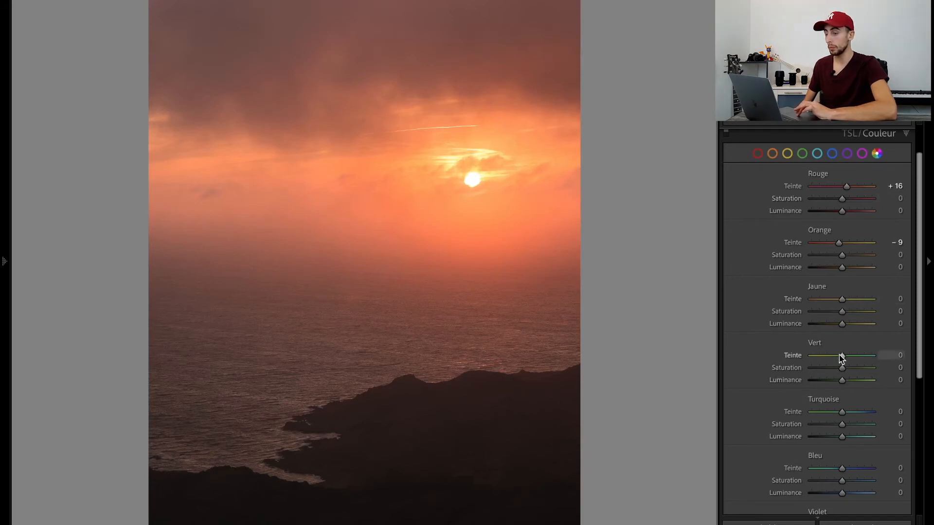
pyautogui.moveTo(841, 357); pyautogui.dragTo(867, 357)
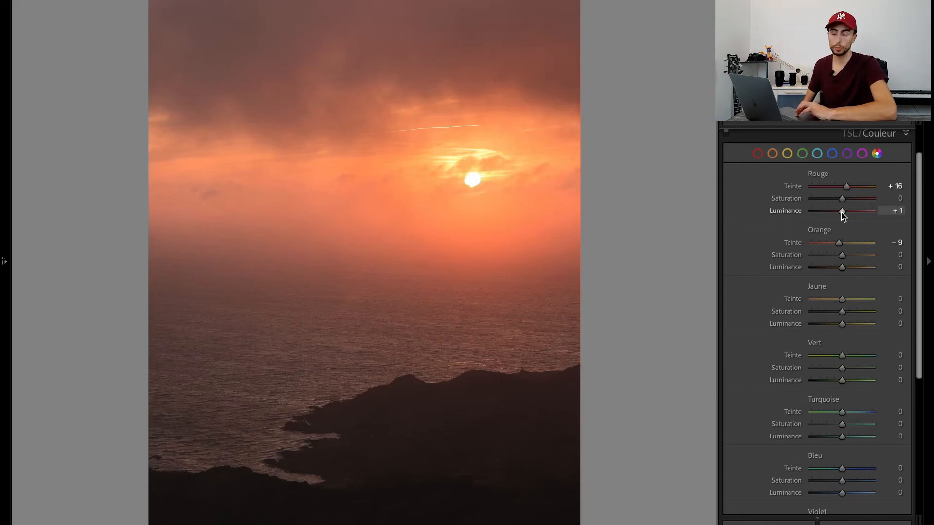
# Step: Set Rouge luminance to −10, Rouge saturation to −7 and Orange saturation to −7, and compare the color adjustments before and after
pyautogui.moveTo(842, 213); pyautogui.dragTo(842, 217)
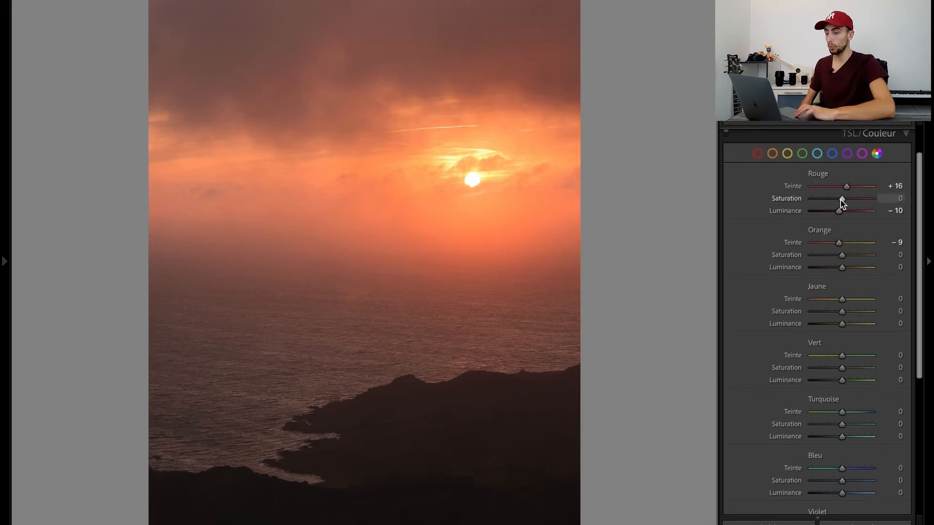
pyautogui.moveTo(841, 200); pyautogui.dragTo(838, 200)
pyautogui.moveTo(841, 254); pyautogui.dragTo(841, 254)
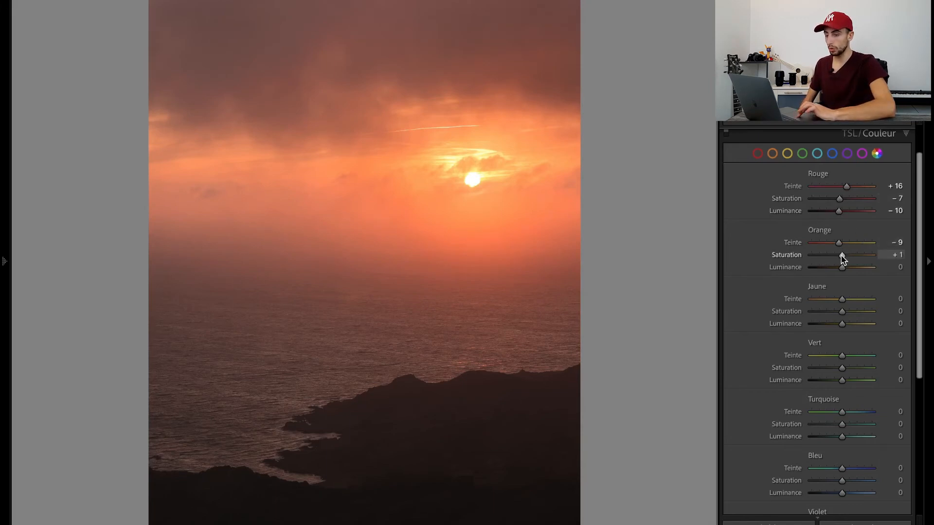
pyautogui.scroll(1, 773, 224)
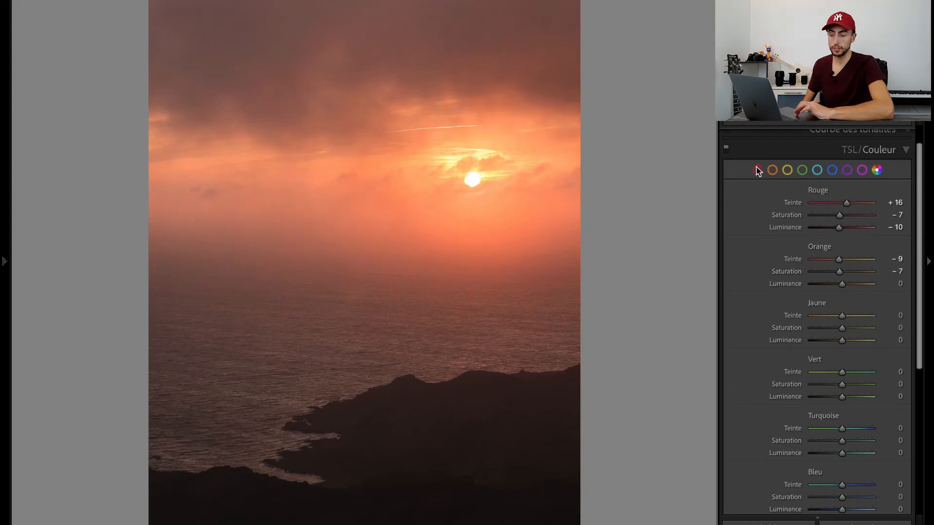
pyautogui.click(726, 148)
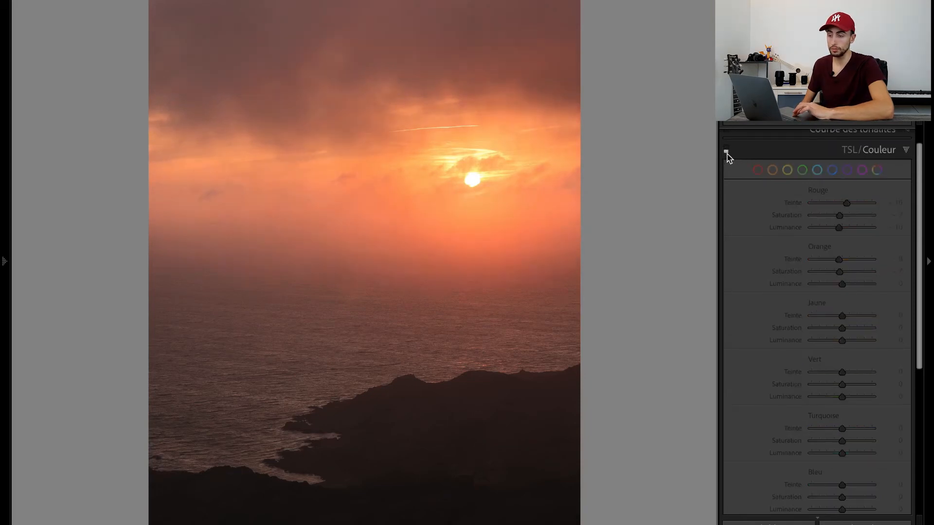
pyautogui.click(727, 150)
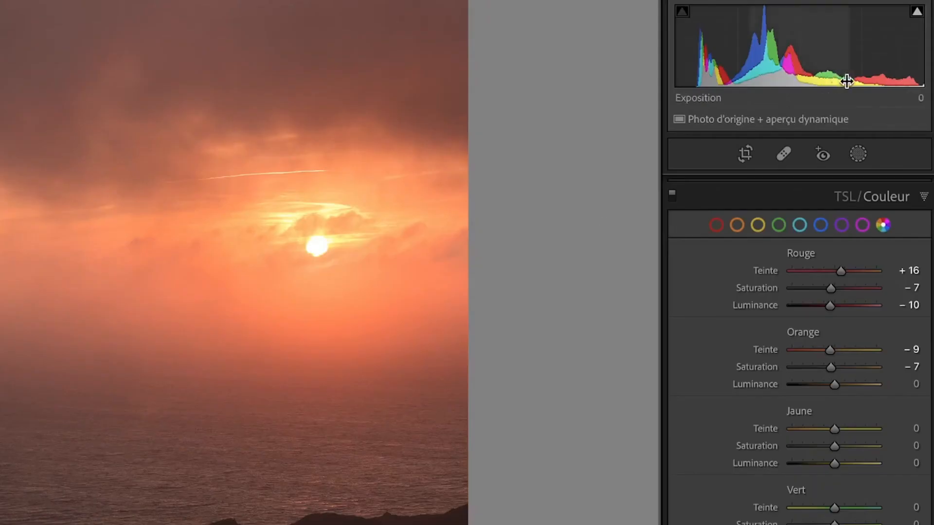
# Step: Add a linear gradient mask fading from the upper sky down to the dark coast, and set its Contraste to 11
pyautogui.click(859, 154)
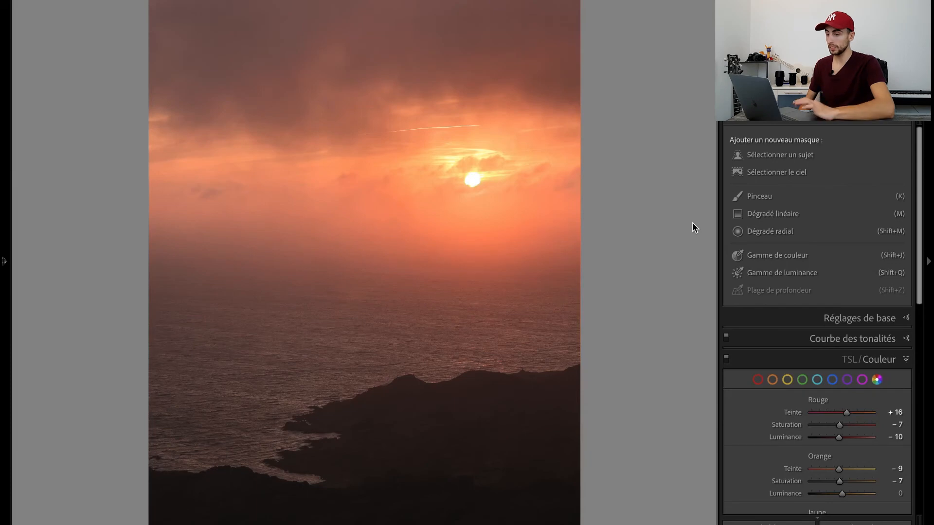
pyautogui.click(766, 210)
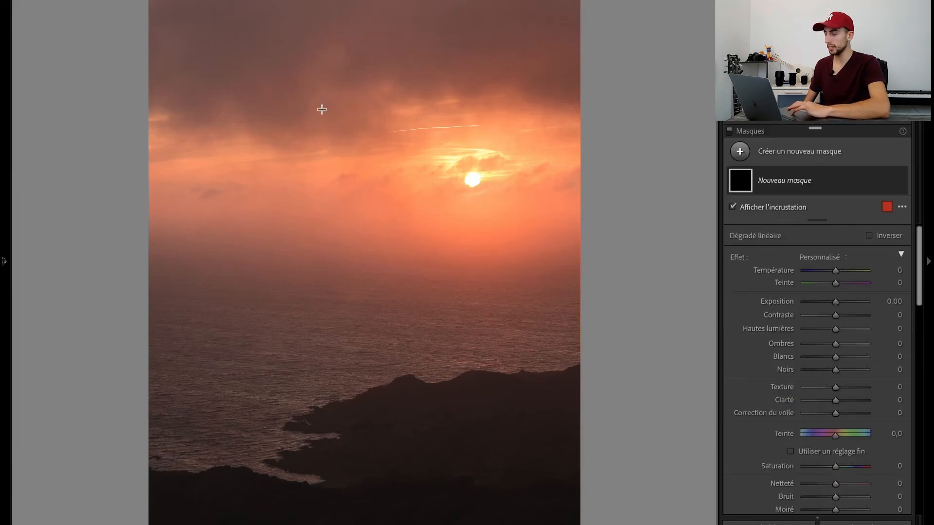
pyautogui.moveTo(321, 104); pyautogui.dragTo(369, 484)
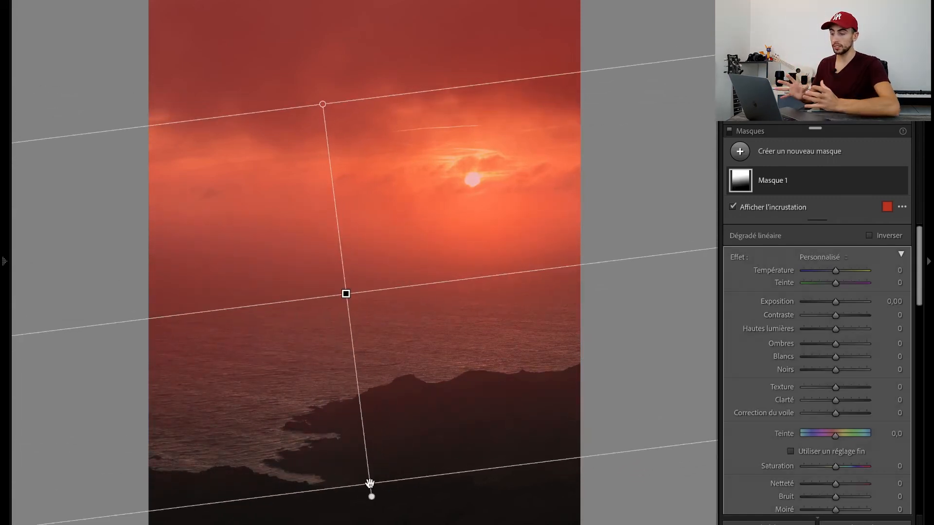
pyautogui.press('o')
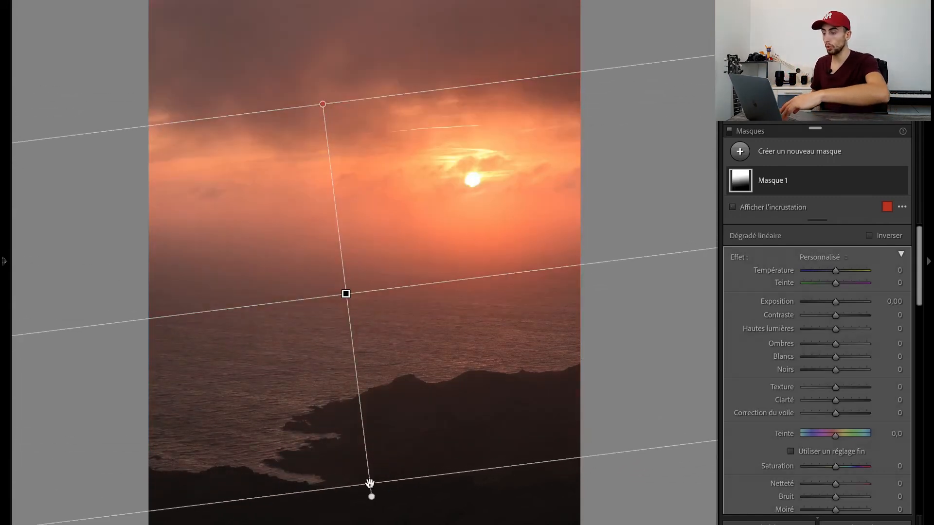
pyautogui.press('o')
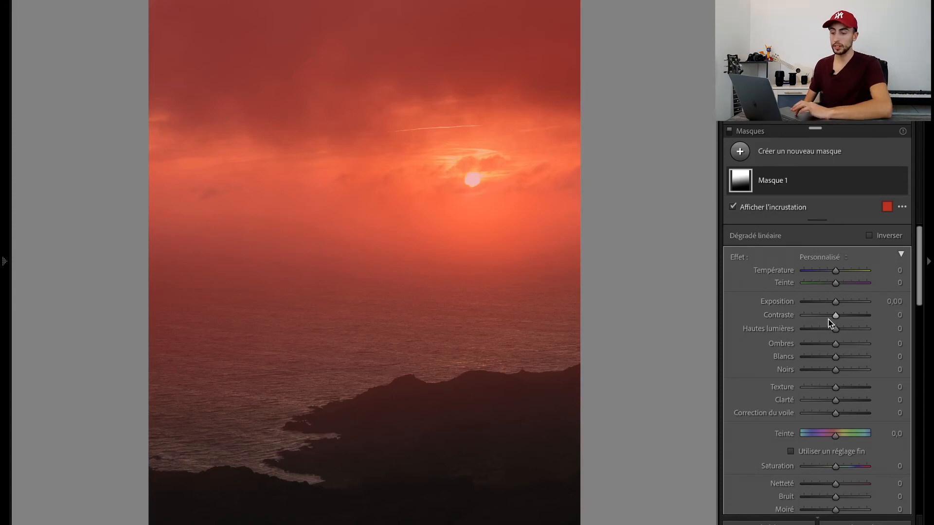
pyautogui.moveTo(831, 317); pyautogui.dragTo(836, 319)
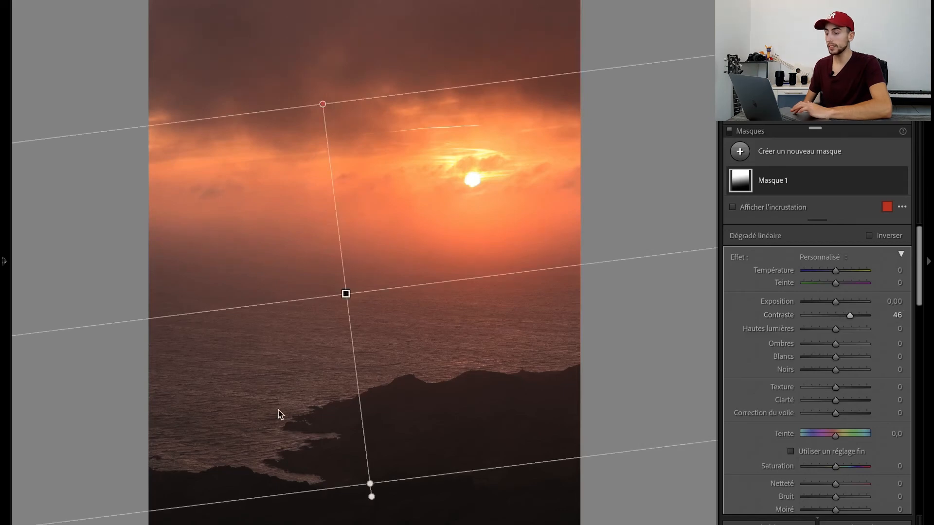
pyautogui.moveTo(850, 316)
pyautogui.mouseDown()
pyautogui.moveTo(860, 319)
pyautogui.moveTo(811, 320)
pyautogui.moveTo(843, 323)
pyautogui.mouseUp()
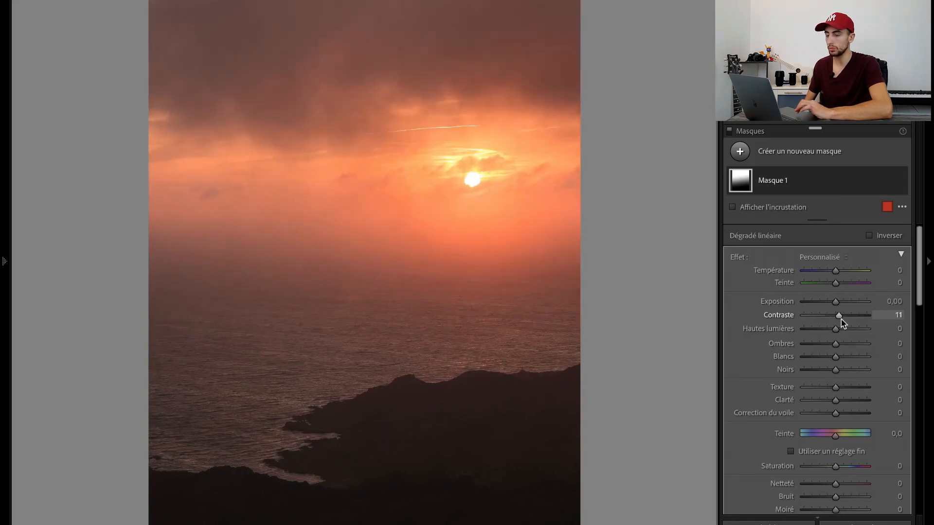
# Step: Add a second linear gradient mask rising from the dark coast to just below the sun, and set its Ombres to 20
pyautogui.click(740, 151)
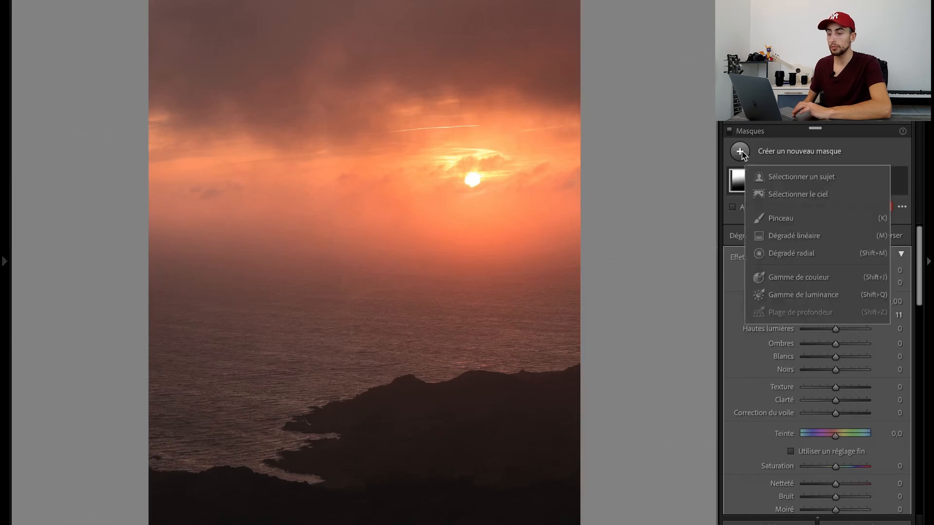
pyautogui.click(810, 237)
pyautogui.moveTo(458, 488); pyautogui.dragTo(435, 220)
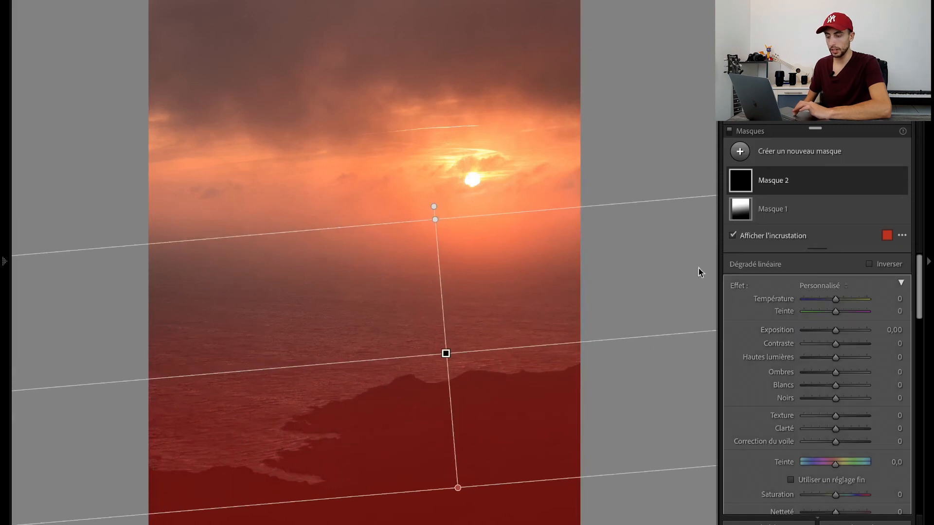
pyautogui.press('o')
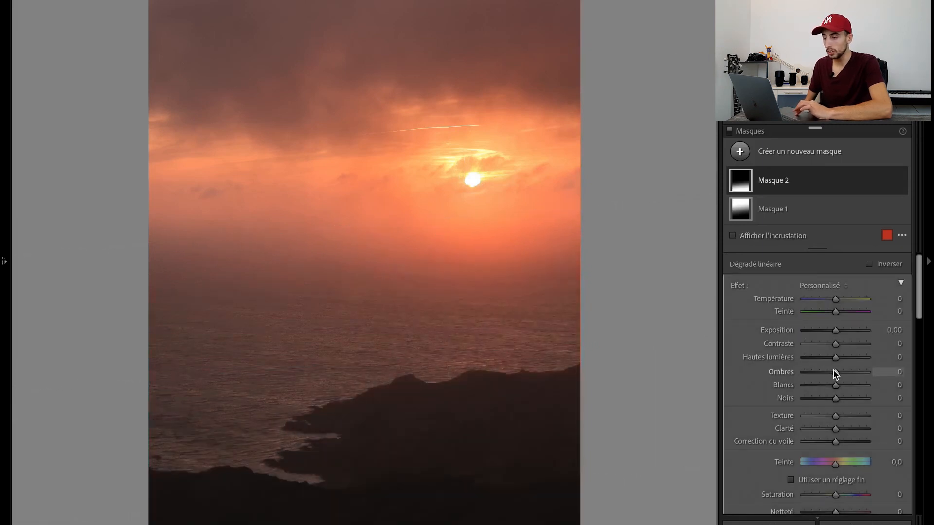
pyautogui.moveTo(834, 374)
pyautogui.mouseDown()
pyautogui.moveTo(824, 373)
pyautogui.moveTo(841, 376)
pyautogui.mouseUp()
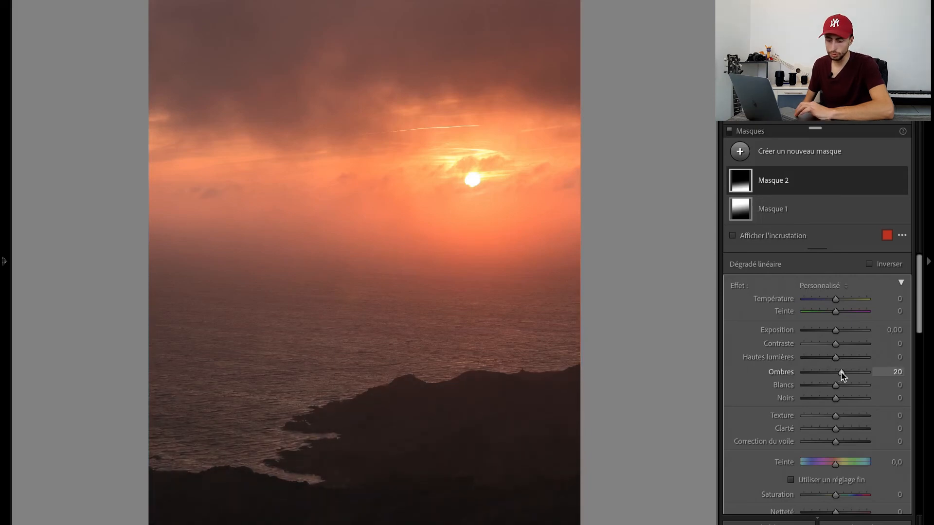
pyautogui.click(639, 245)
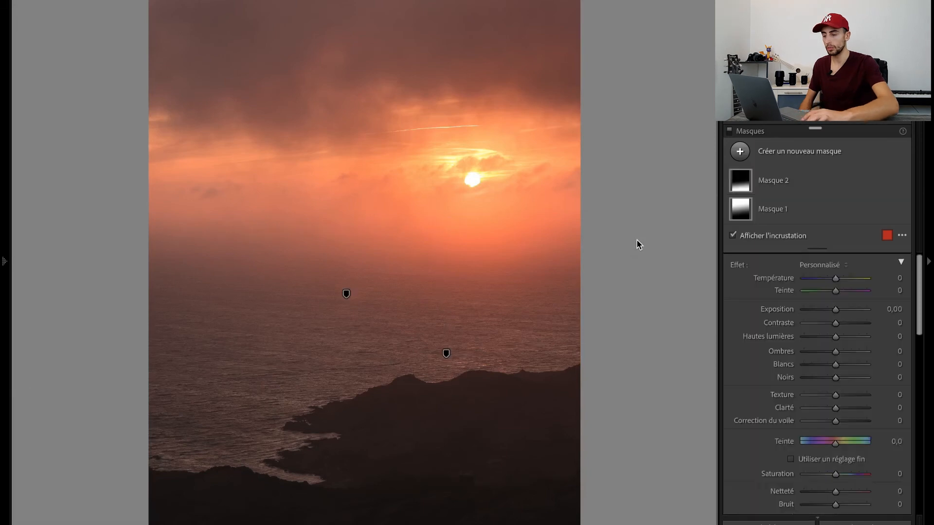
# Step: Leave the masking tool and compare the photo before and after the edits
pyautogui.hotkey('shift', 'w')
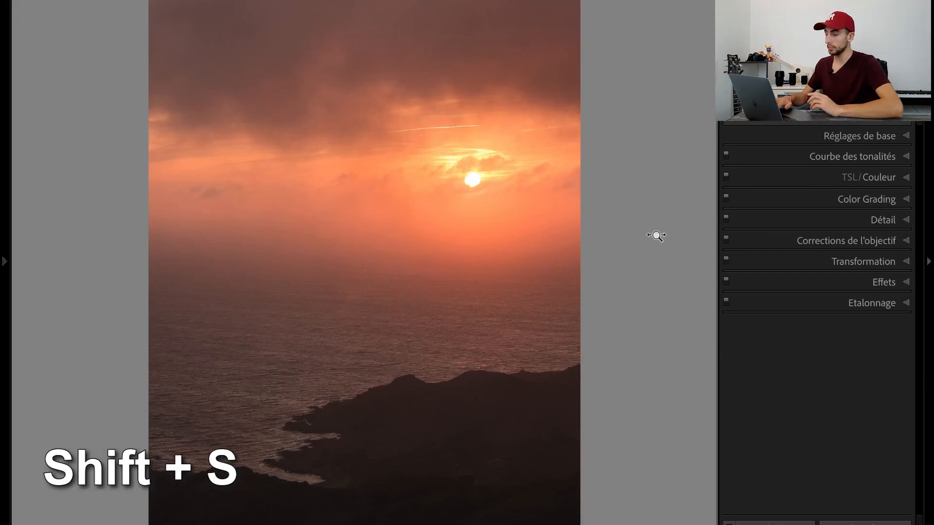
pyautogui.hotkey('shift', 's')
pyautogui.hotkey('shift', 's')
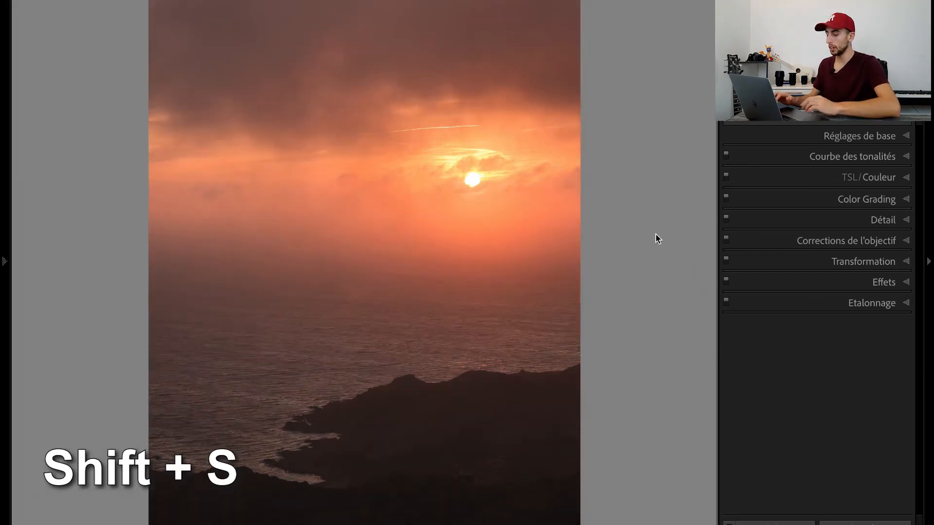
pyautogui.press('y')
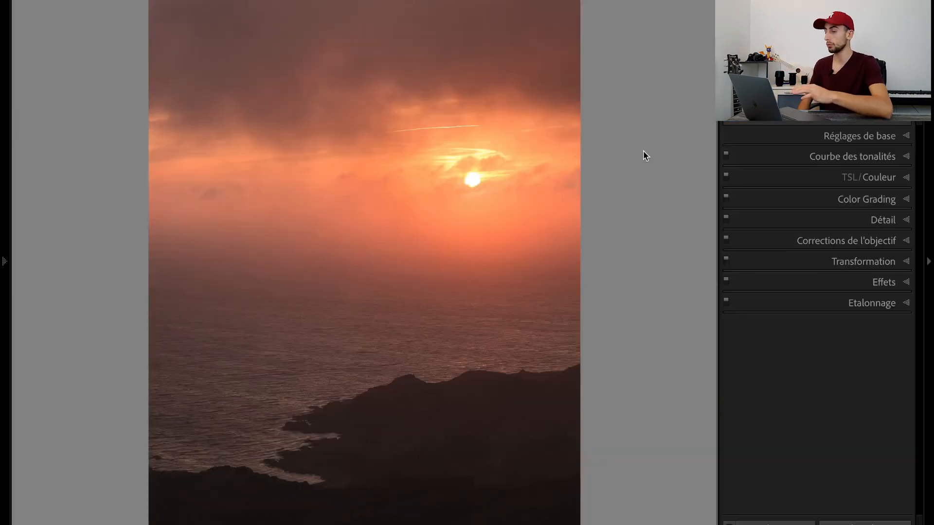
# Step: Export the selected photos to the hard drive with the custom file name coucher-desoleil
pyautogui.rightClick(311, 275)
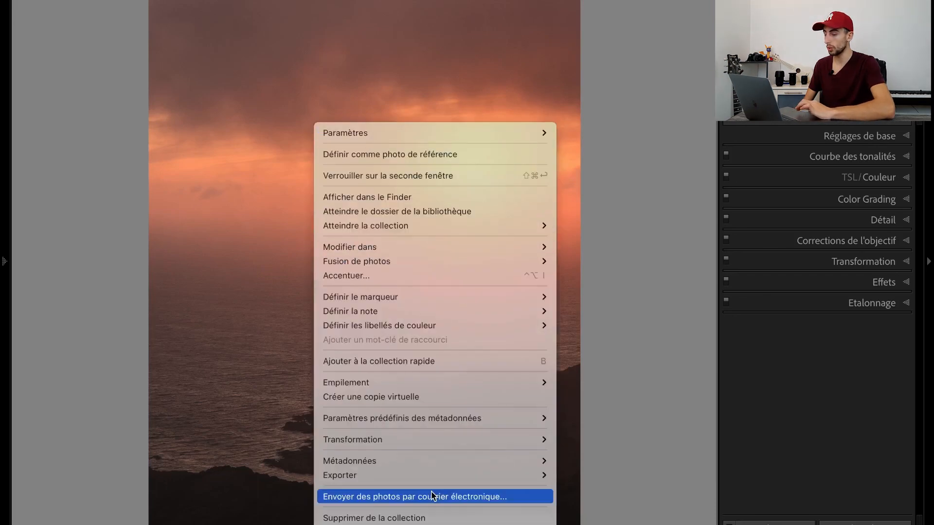
pyautogui.moveTo(455, 476)
pyautogui.click(584, 419)
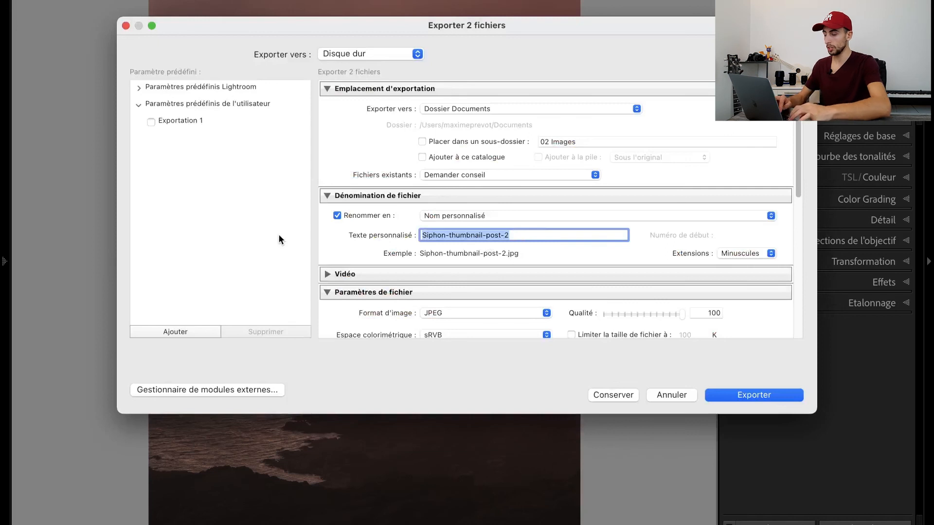
pyautogui.write('coucher-de')
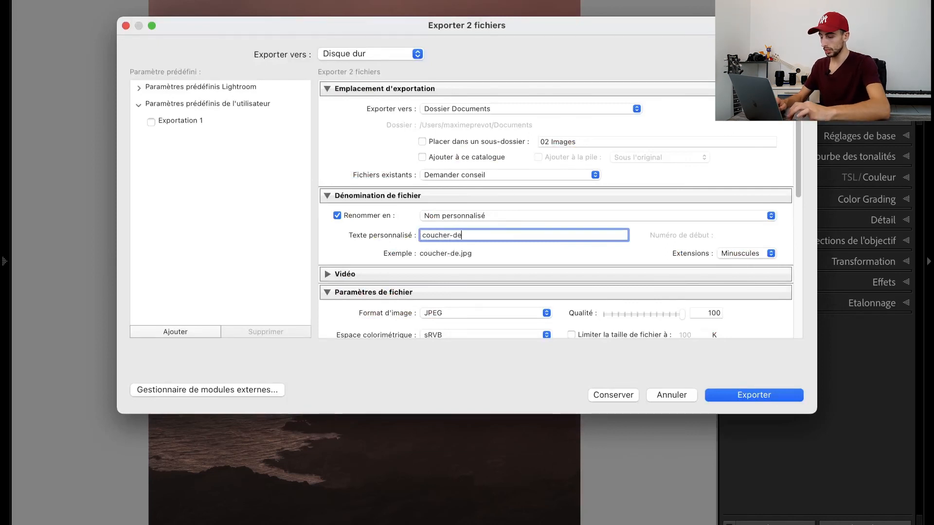
pyautogui.write('soleil')
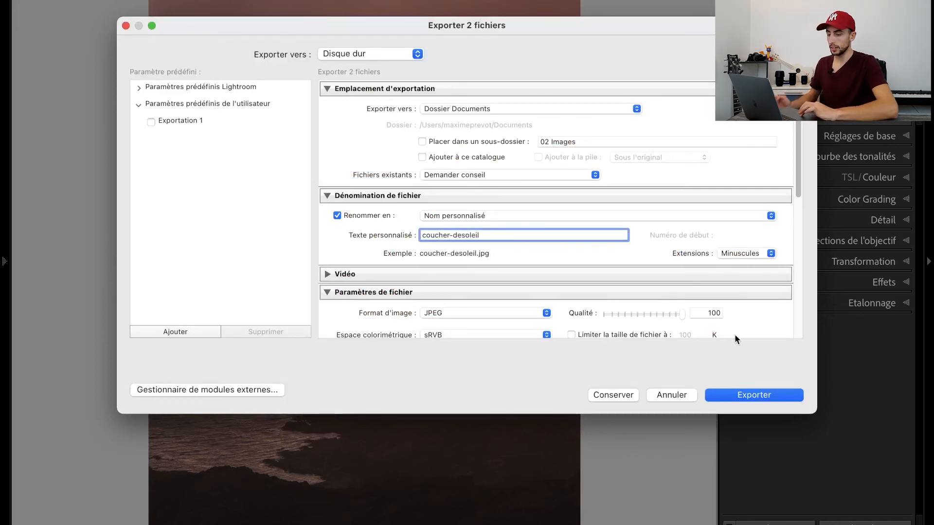
pyautogui.click(733, 392)
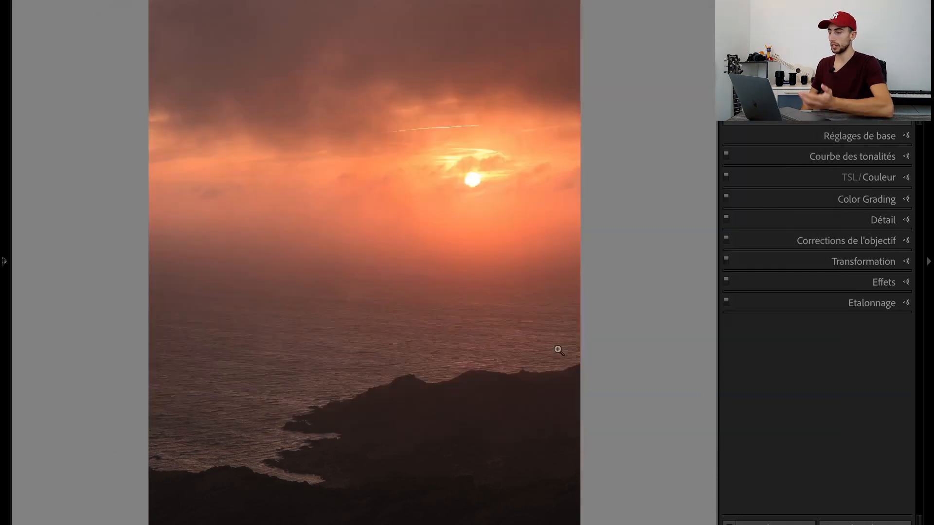